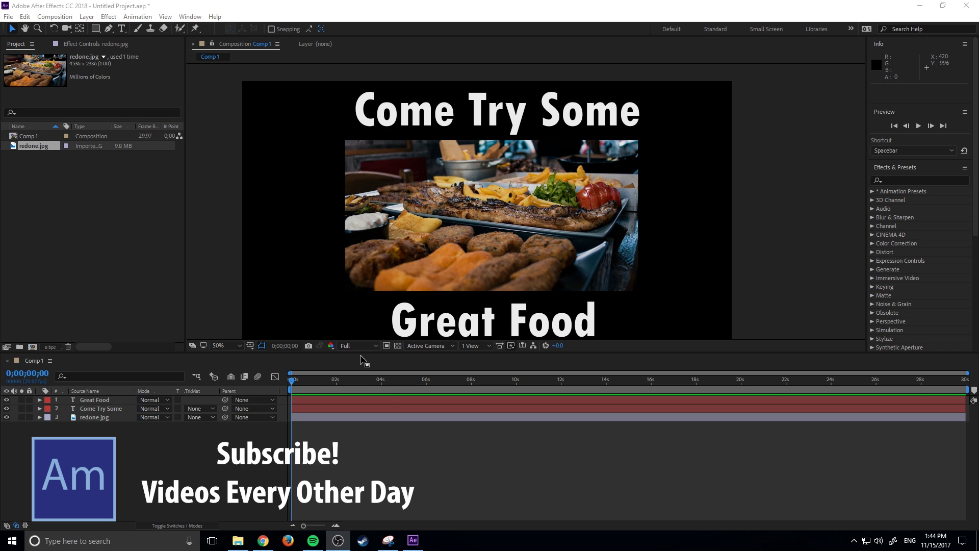
- Reveal the Transform properties of the Great Food, Come Try Some and photo layers
left_click(316, 400)
left_click(40, 400)
left_click(40, 425)
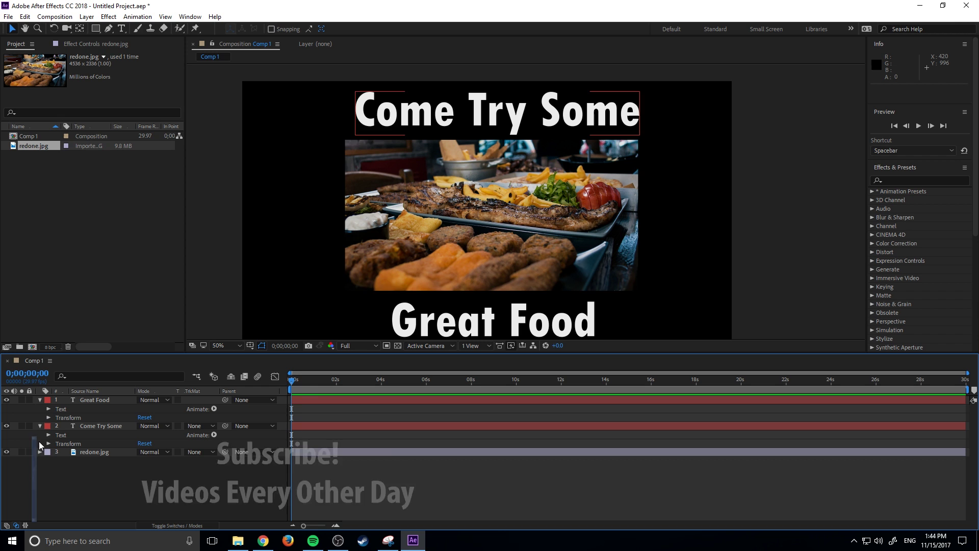
left_click(41, 452)
left_click(48, 417)
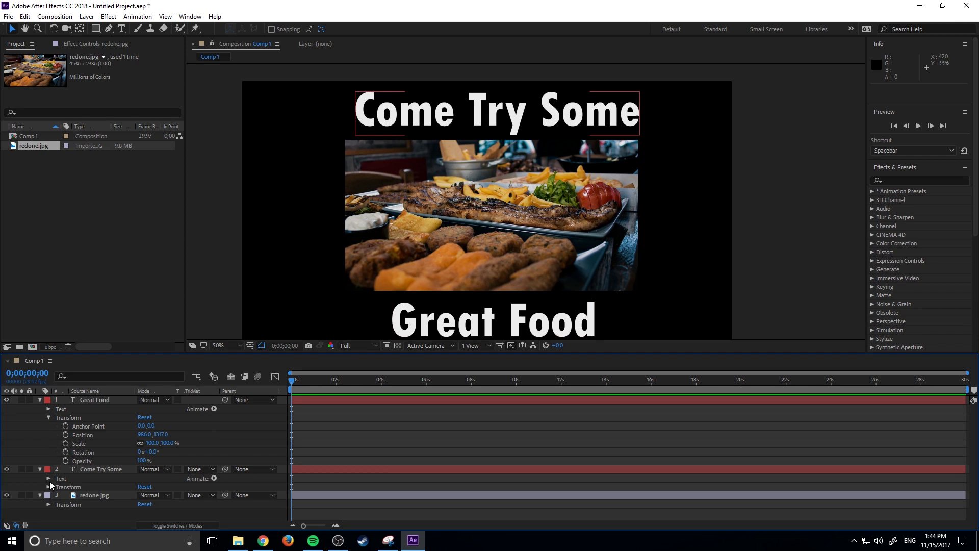
left_click(49, 487)
left_click(47, 517)
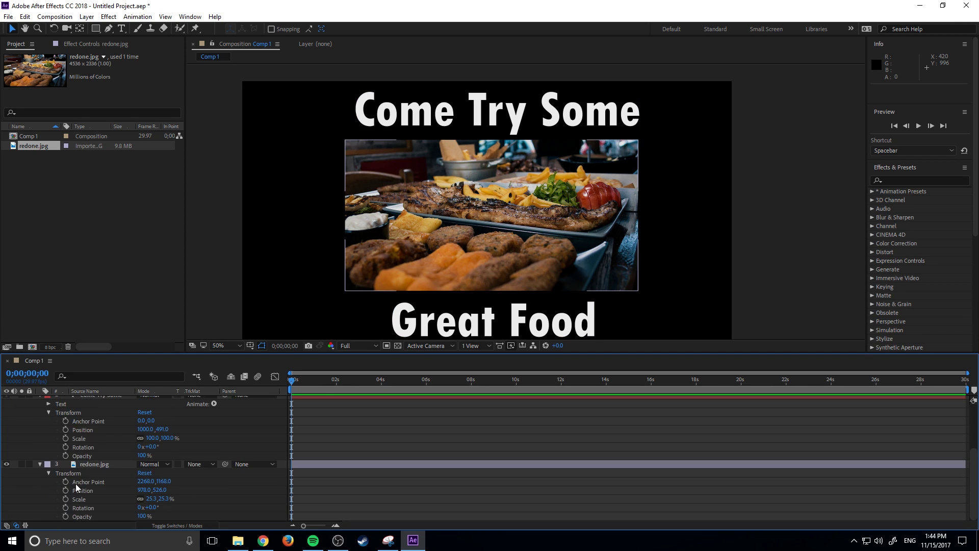
- Add opacity keyframes at 0s on Come Try Some, the photo and Great Food
left_click(66, 456)
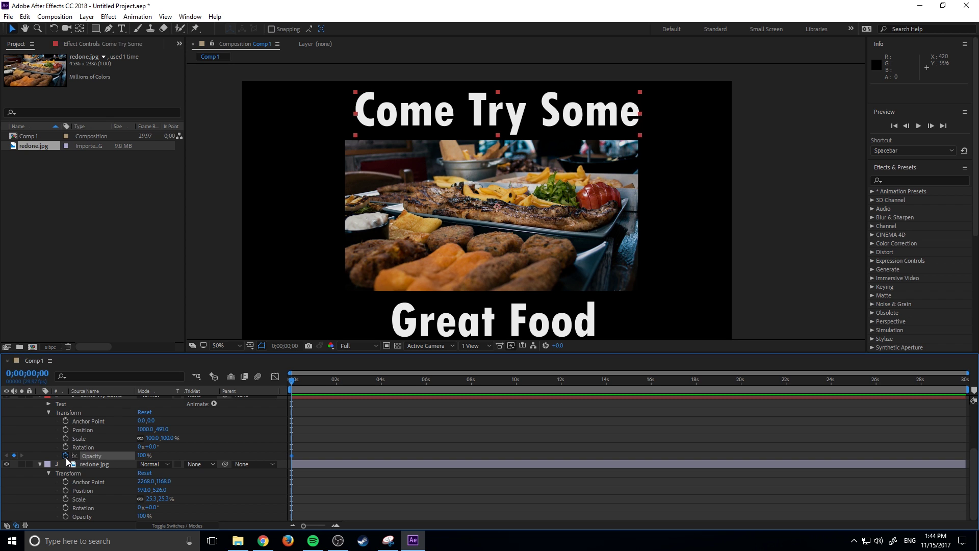
left_click(66, 516)
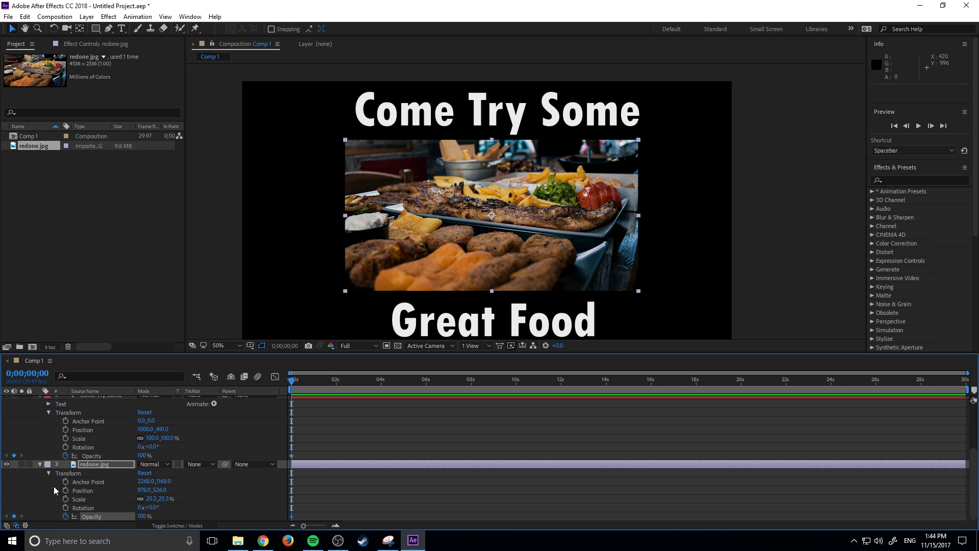
scroll(54, 486, "up", 3)
left_click(65, 461)
- Set the Great Food and Come Try Some opacity keyframes to 0%
left_click(145, 460)
type("0")
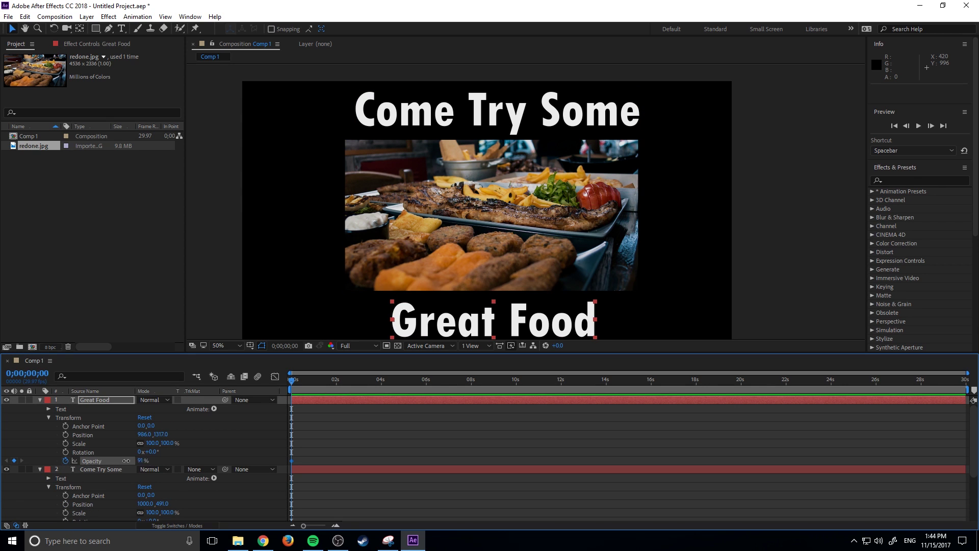
key("Return")
scroll(207, 459, "down", 3)
left_click(139, 455)
type("0")
key("Return")
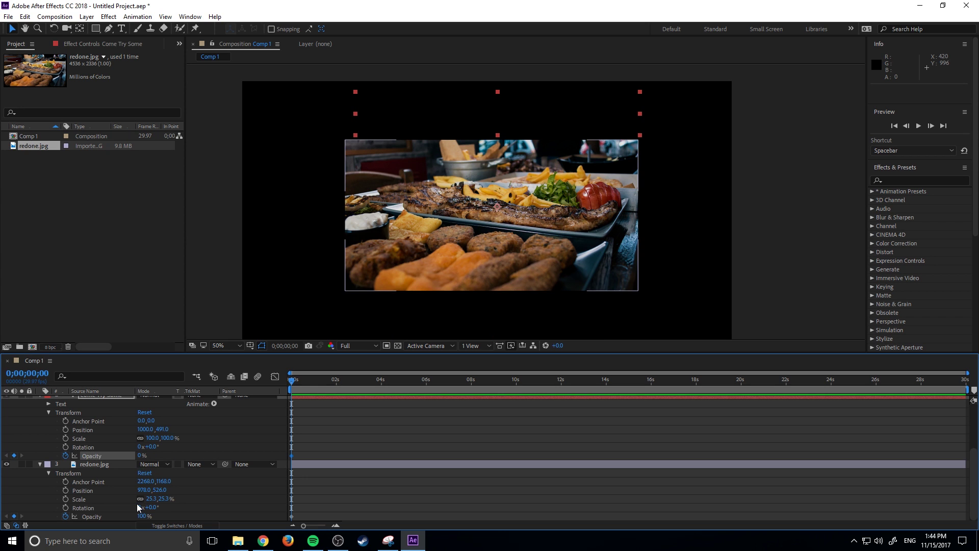
- Set the food photo's opacity keyframe to 0%
left_click(141, 516)
type("17")
key("Return")
left_click(141, 516)
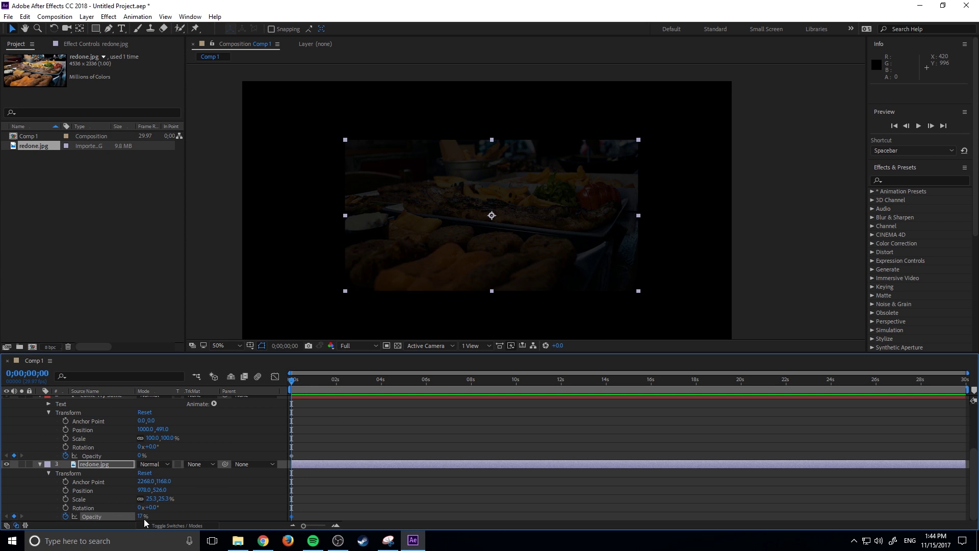
type("0")
key("Return")
- At 0;00;01;09, scrub the photo and Come Try Some to 100% and Great Food to 83%
left_click_drag(302, 380, 320, 379)
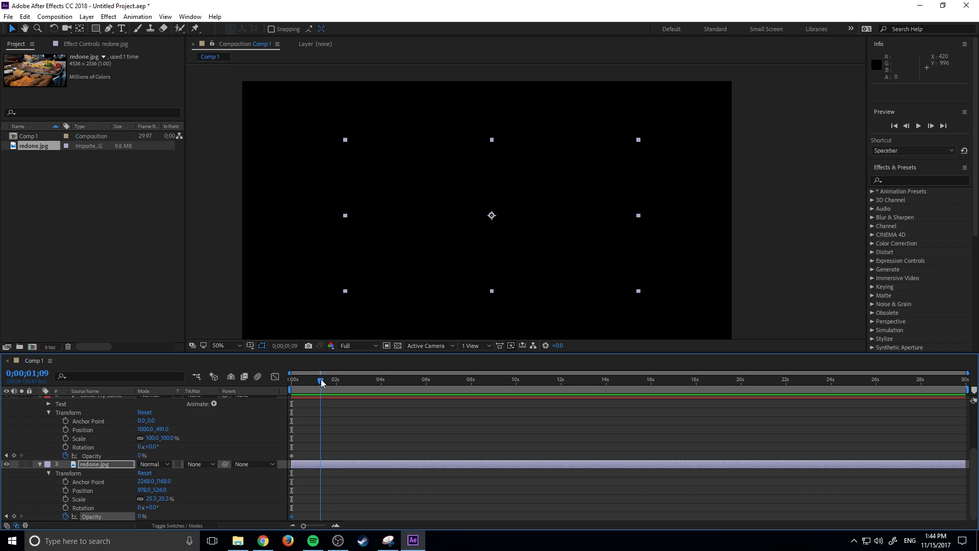
left_click_drag(141, 516, 160, 455)
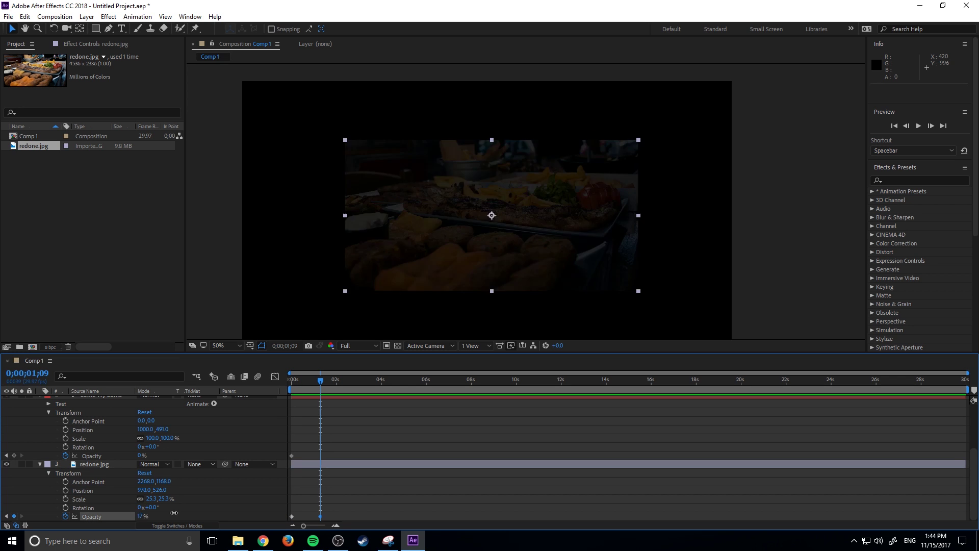
left_click(169, 446)
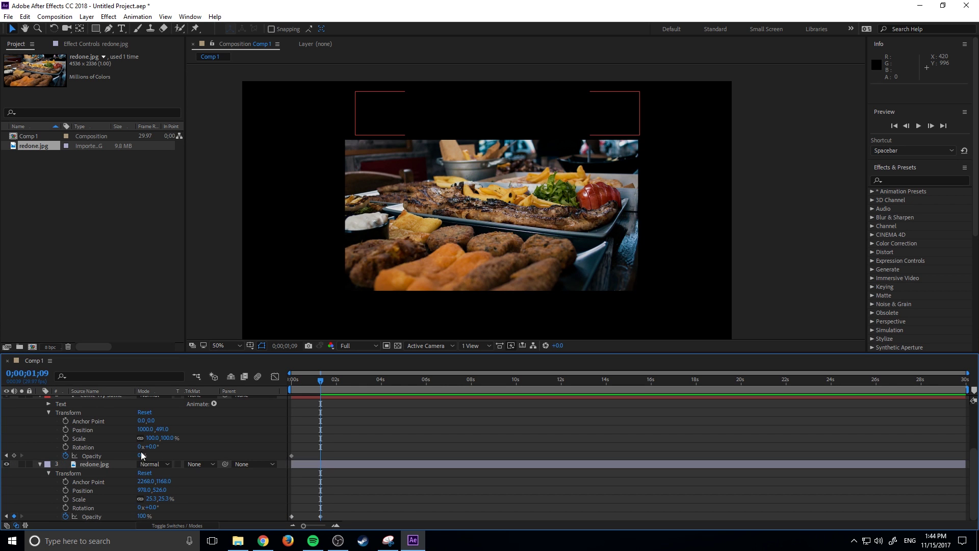
left_click_drag(142, 454, 197, 456)
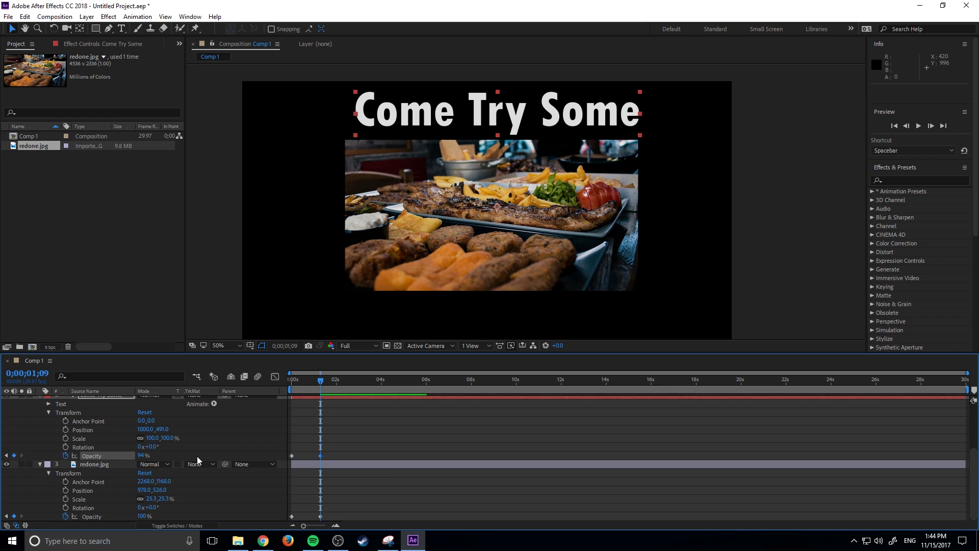
scroll(176, 454, "up", 3)
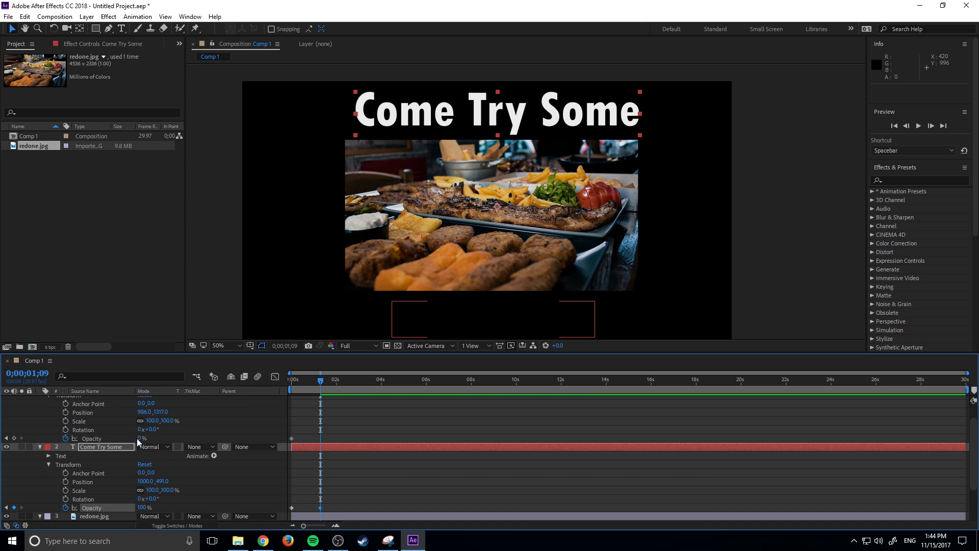
left_click_drag(141, 438, 360, 422)
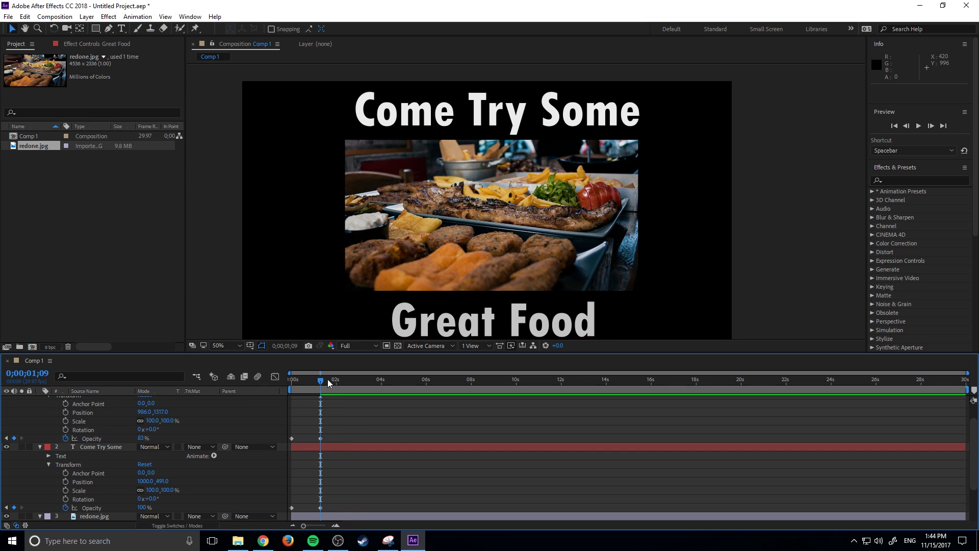
mouse_move(327, 379)
left_mouse_down()
mouse_move(316, 380)
mouse_move(320, 393)
mouse_move(304, 395)
mouse_move(327, 393)
left_mouse_up()
- Set Great Food's opacity to 100% at the current time
scroll(339, 422, "up", 2)
left_click(153, 461)
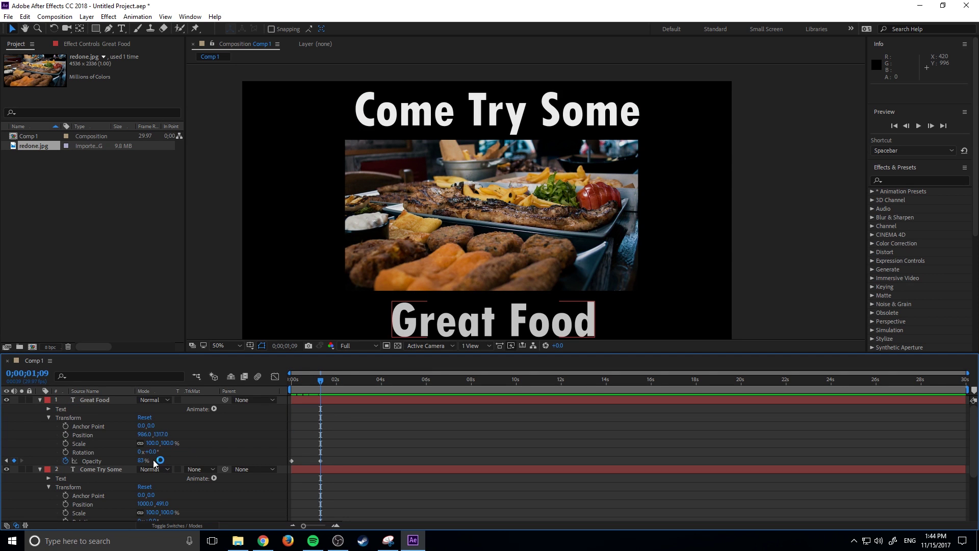
type("100")
key("Return")
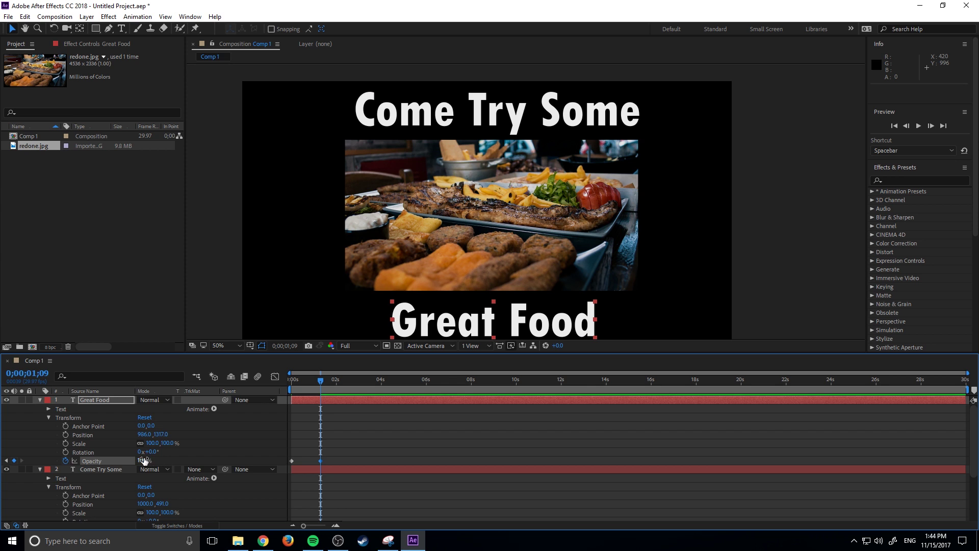
- Select the photo layer and Great Food's opacity property, dragging across its keyframes
scroll(215, 455, "down", 3)
left_click(178, 492)
scroll(175, 481, "down", 1)
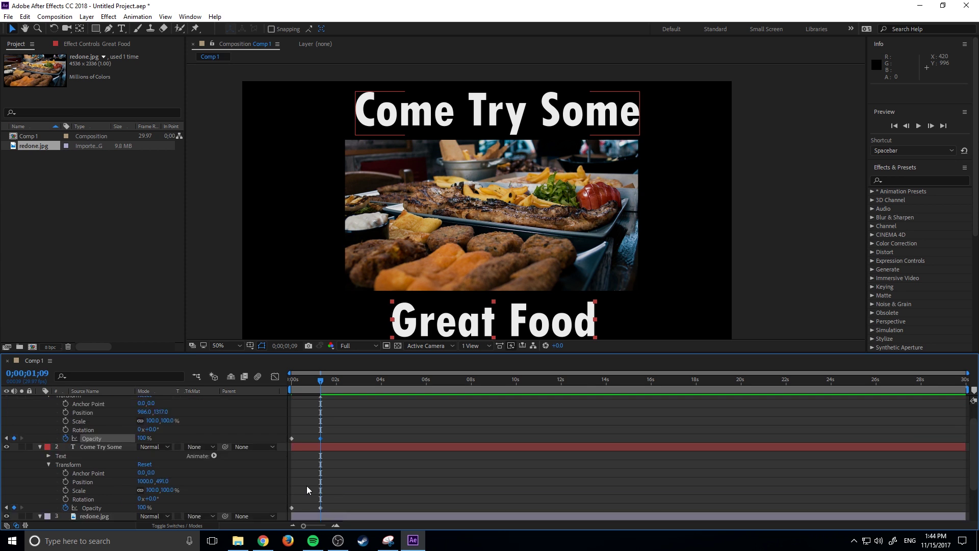
scroll(307, 485, "up", 3)
left_click(320, 461)
left_click_drag(363, 387, 427, 387)
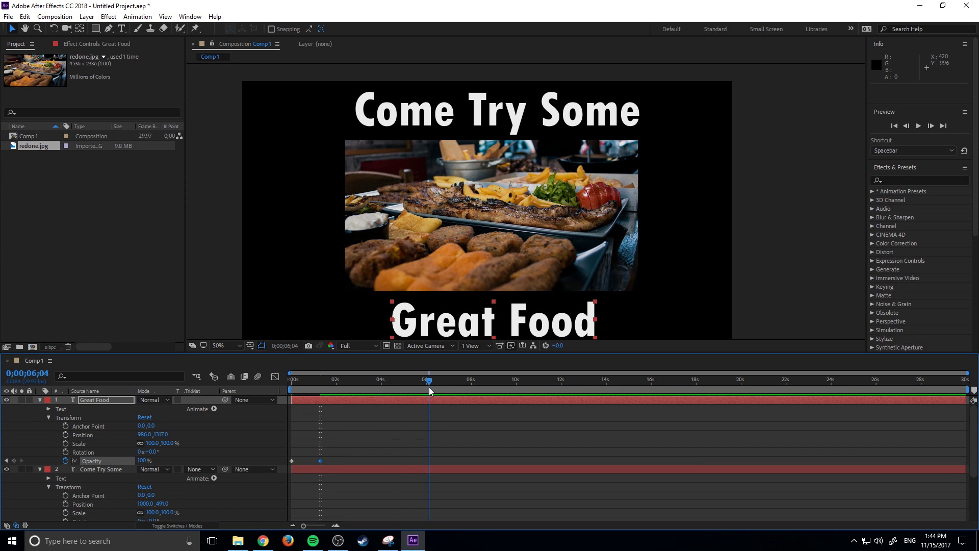
scroll(396, 411, "down", 3)
scroll(348, 455, "up", 3)
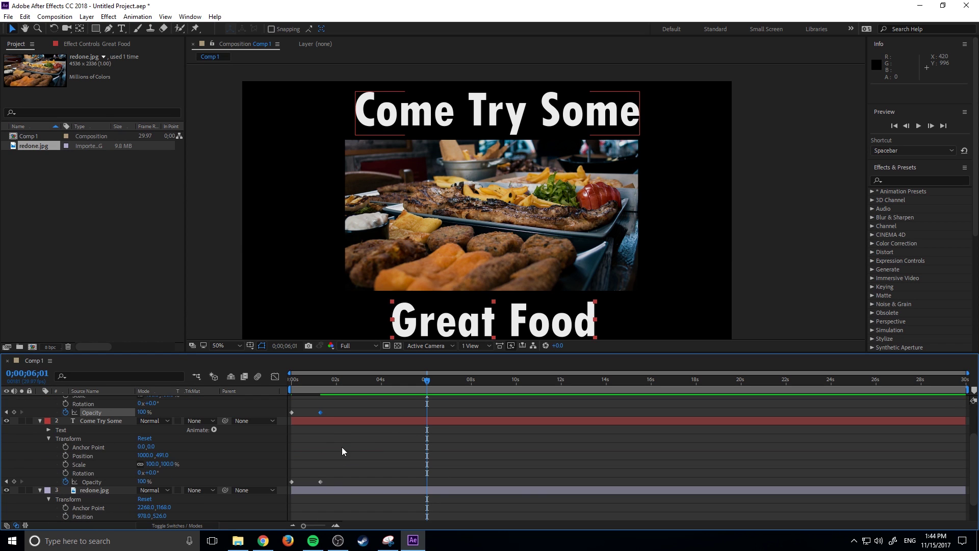
- Select the photo layer and marquee-select the opacity keyframes to check them
left_click(324, 410)
scroll(339, 481, "down", 3)
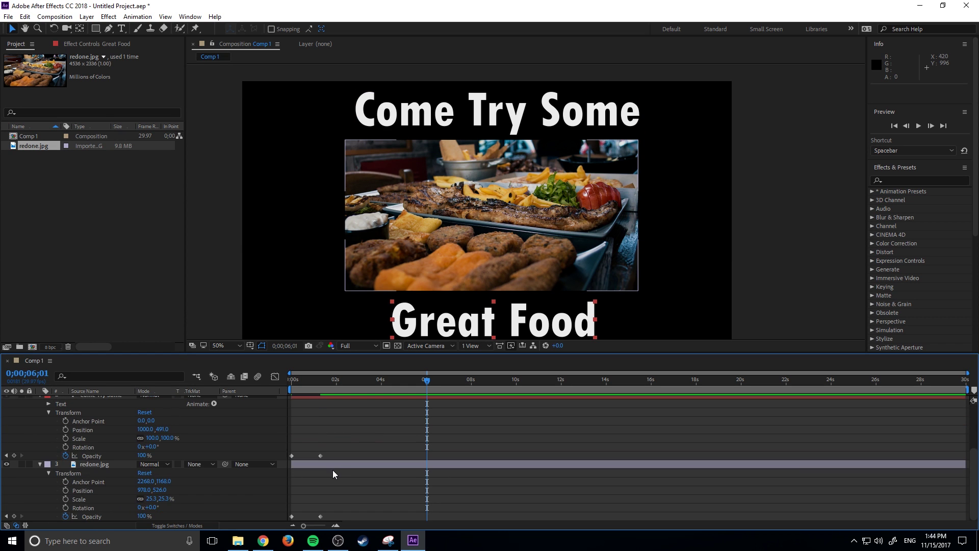
scroll(333, 469, "up", 3)
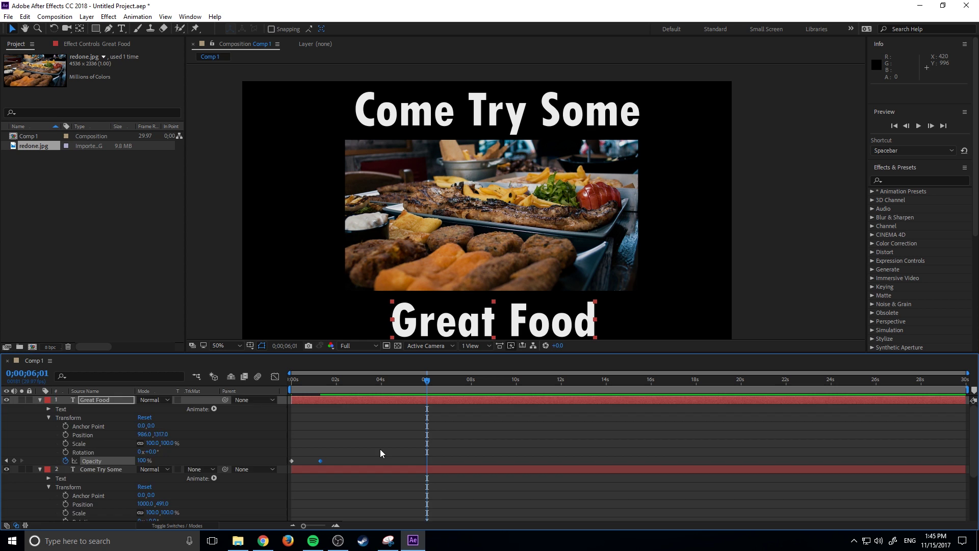
scroll(380, 452, "down", 3)
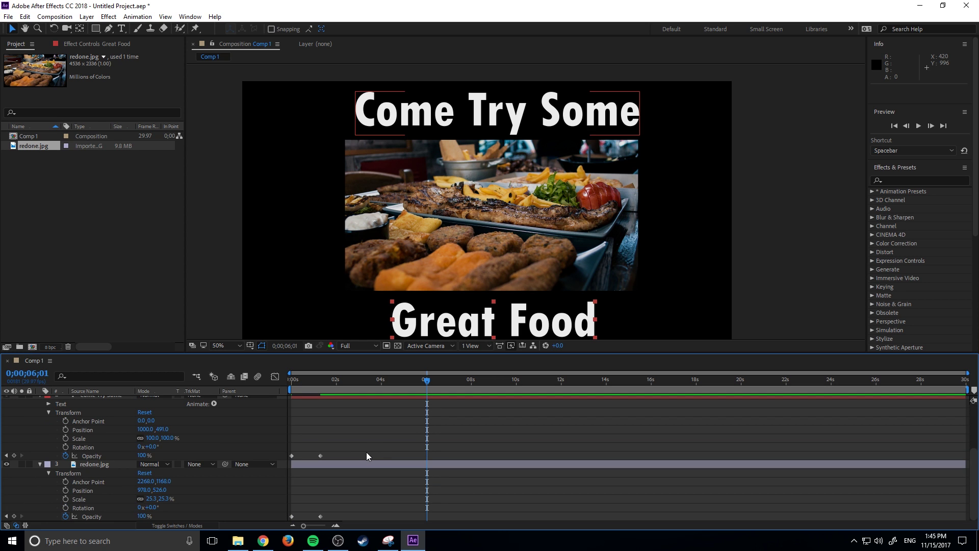
scroll(362, 448, "up", 3)
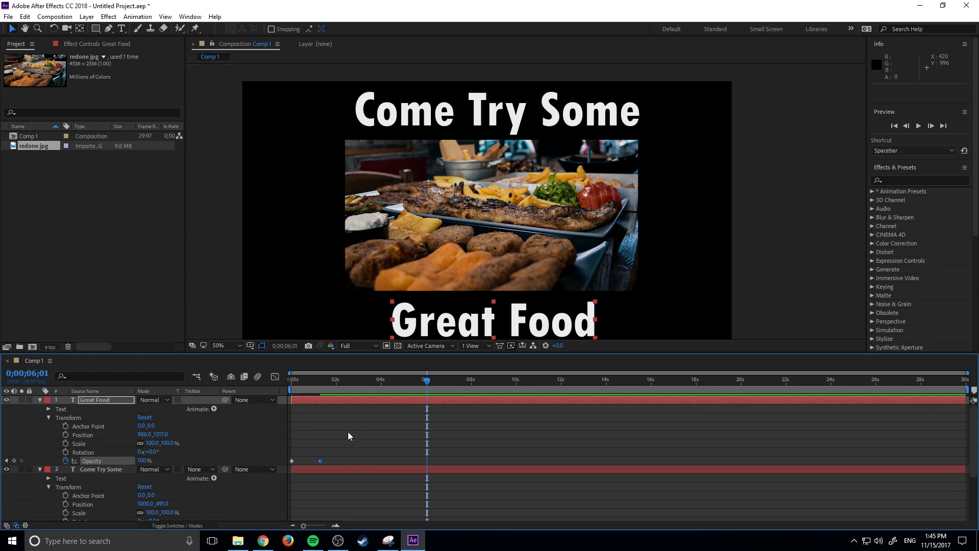
scroll(351, 412, "down", 1)
scroll(353, 409, "down", 2)
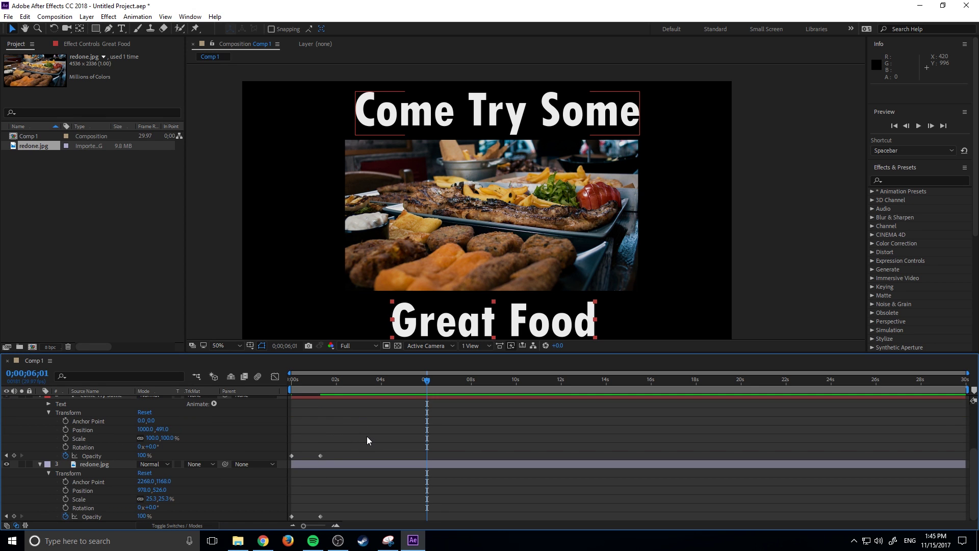
scroll(255, 443, "up", 3)
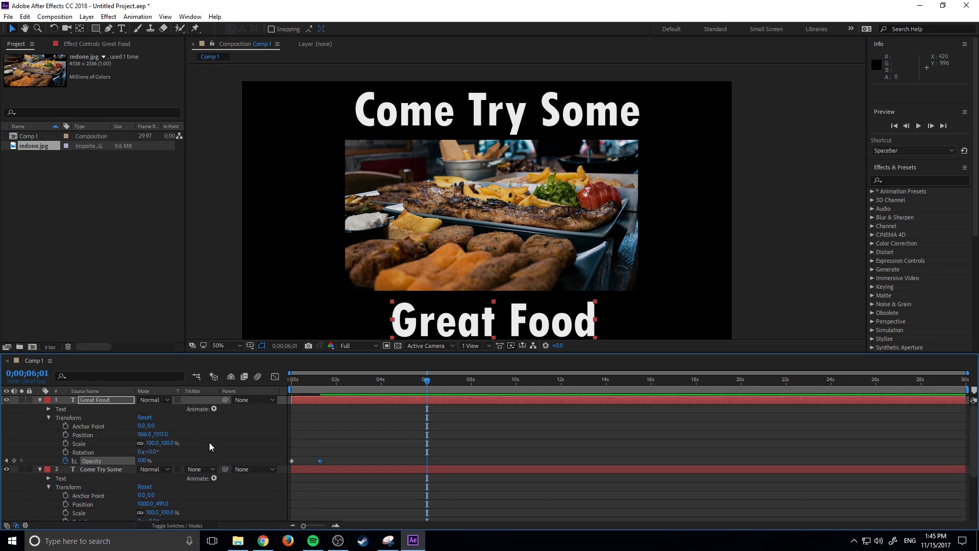
mouse_move(351, 450)
left_mouse_down()
mouse_move(284, 458)
mouse_move(278, 476)
left_mouse_up()
scroll(306, 459, "down", 3)
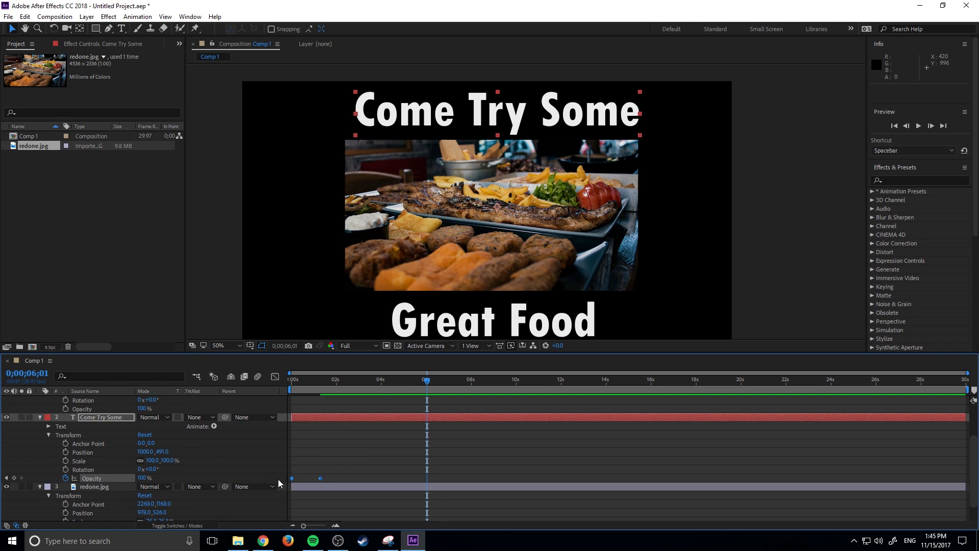
- Collapse the Come Try Some, Great Food and redone.jpg layers to single rows
scroll(306, 485, "down", 2)
left_click_drag(334, 507, 284, 518)
scroll(153, 459, "up", 3)
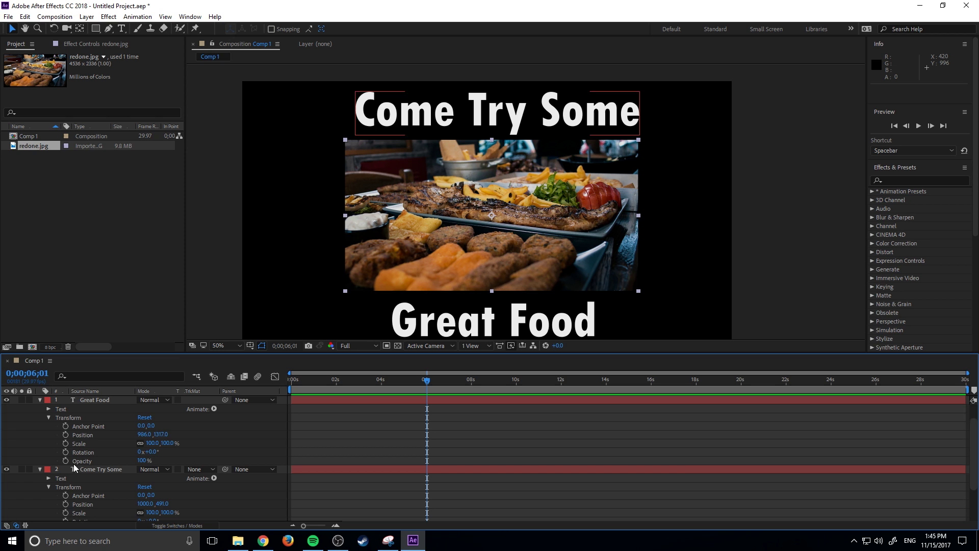
left_click(40, 469)
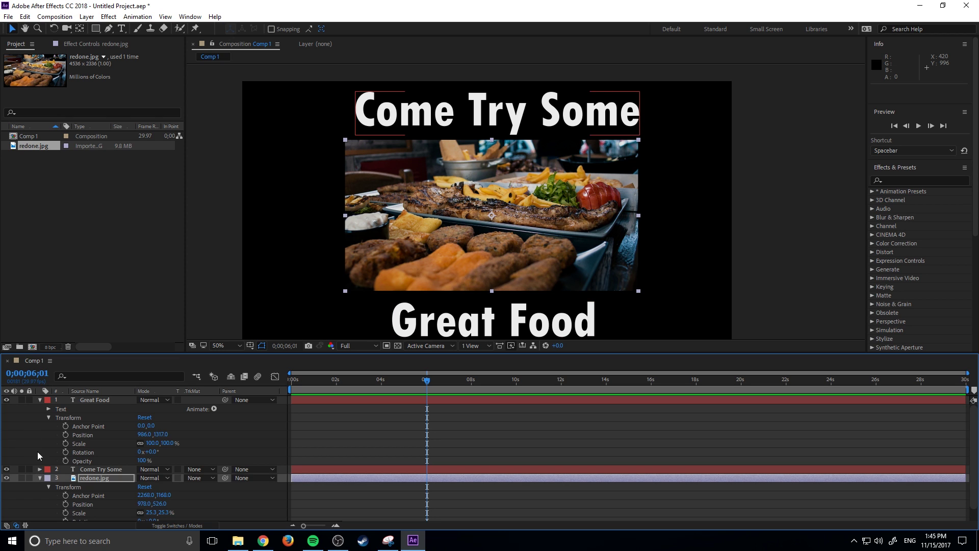
left_click(40, 400)
left_click(40, 418)
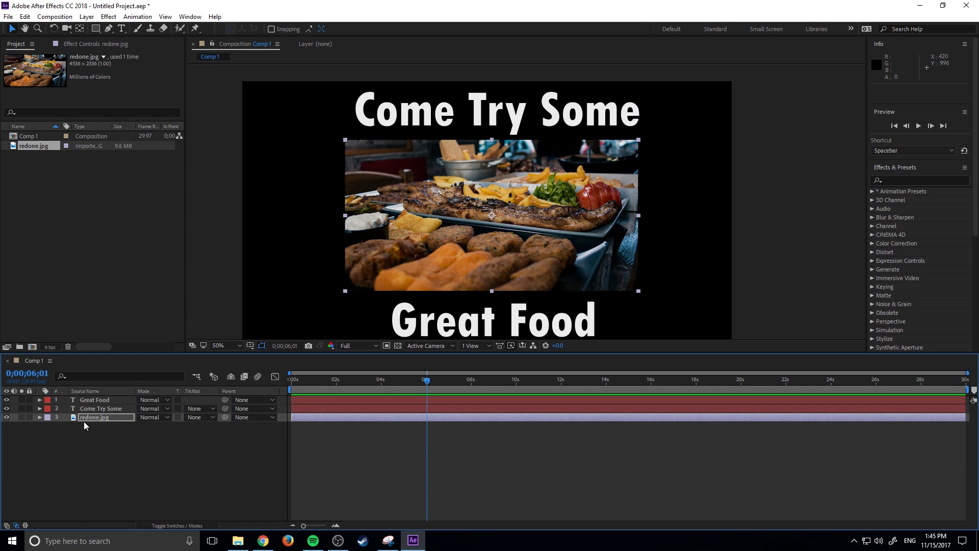
- Select Great Food, Come Try Some and redone.jpg together
left_click(92, 408, "ctrl")
left_click(94, 441)
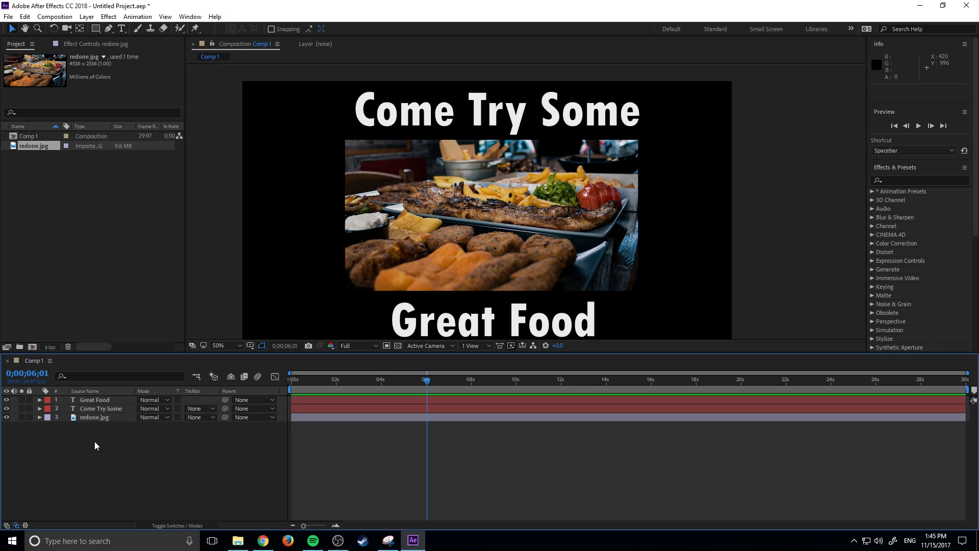
left_click(94, 416)
left_click(94, 408, "ctrl")
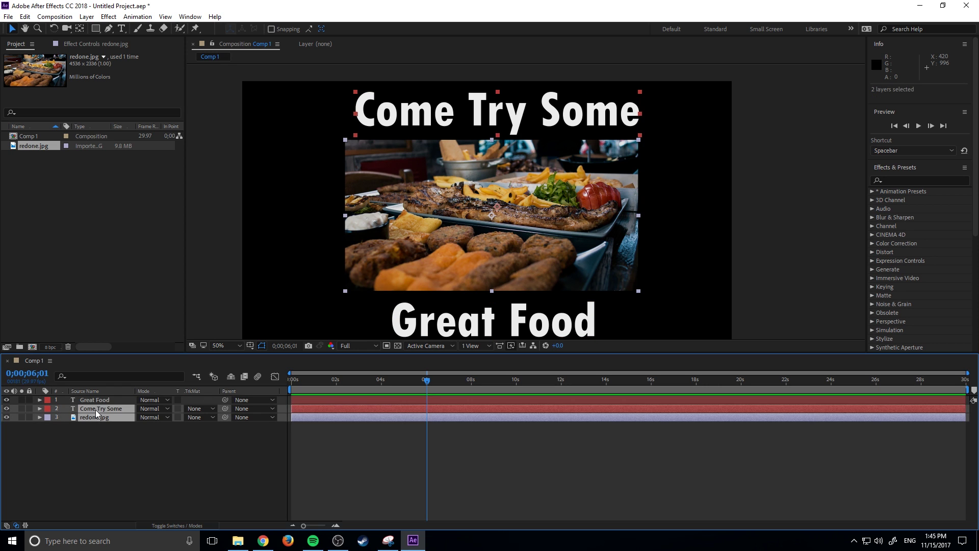
left_click(95, 400, "ctrl")
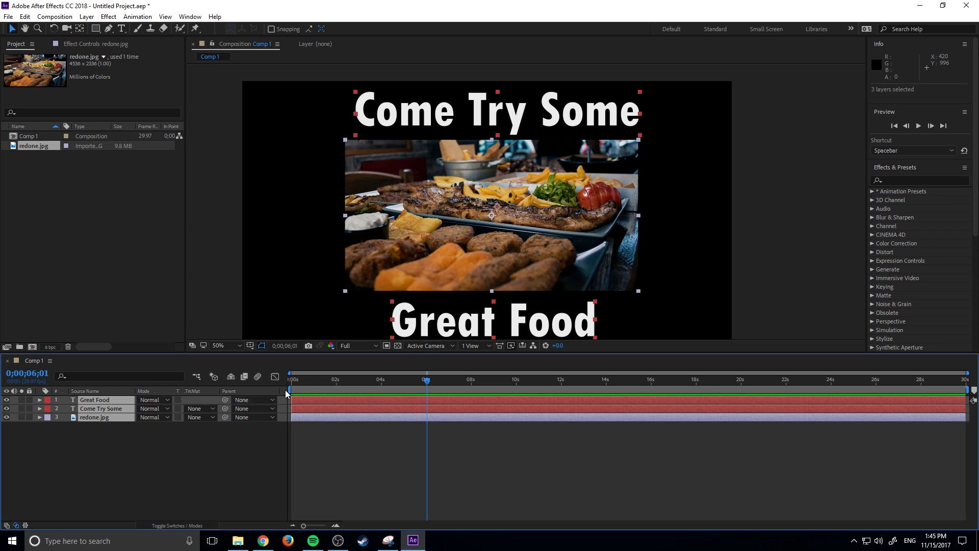
- At time zero, pre-compose the selected layers into 'Pre-comp 1', moving all attributes
key("Home")
right_click(109, 407)
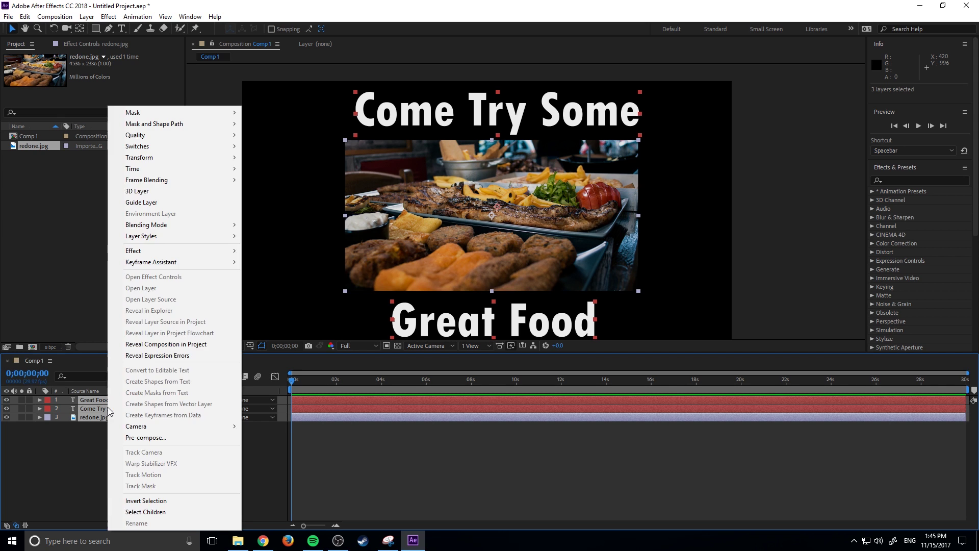
left_click(161, 440)
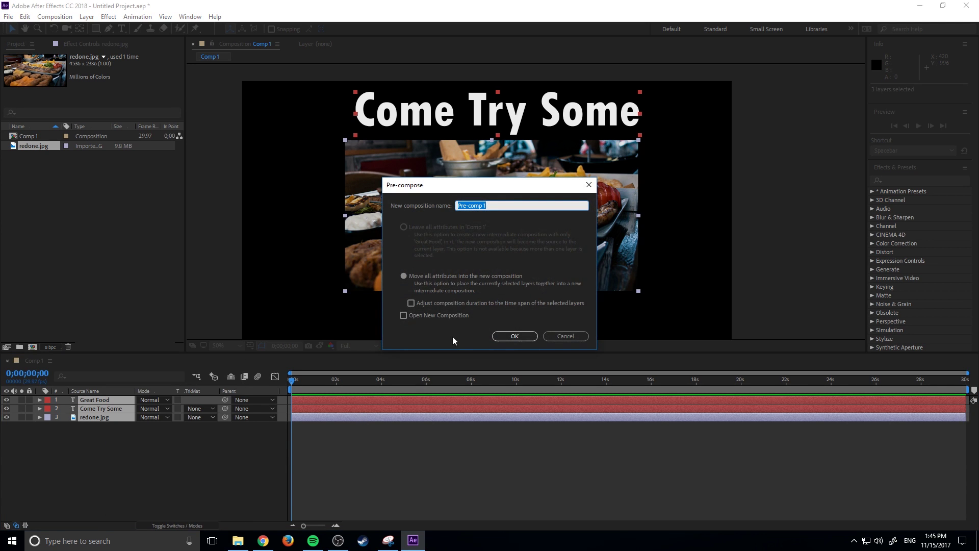
left_click(515, 336)
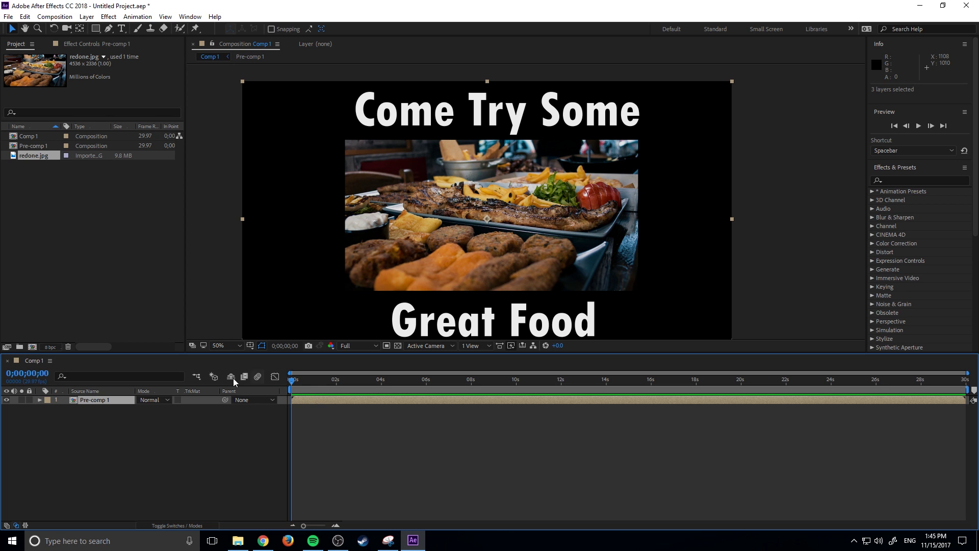
- Open Pre-comp 1 to inspect its layers, then return to Comp 1
left_click(92, 400)
double_click(94, 399)
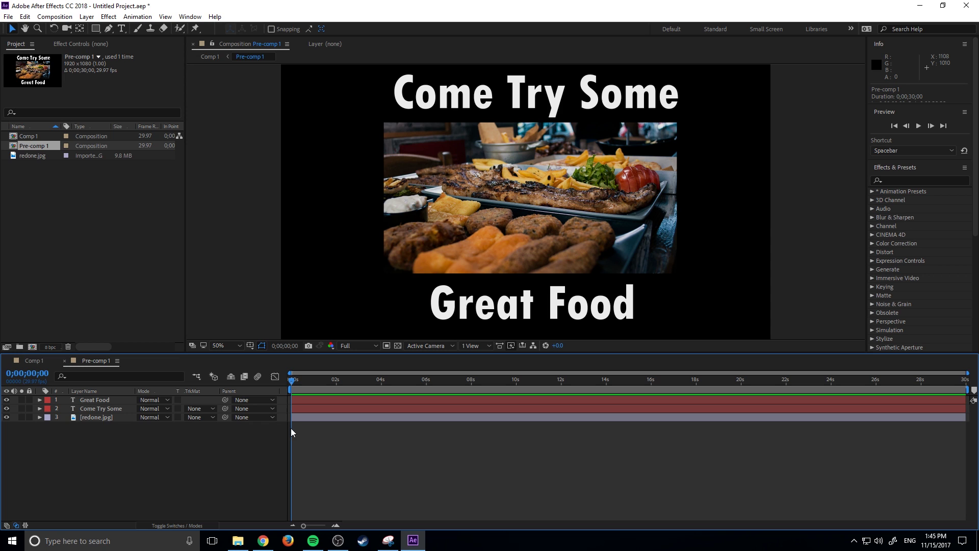
left_click(28, 361)
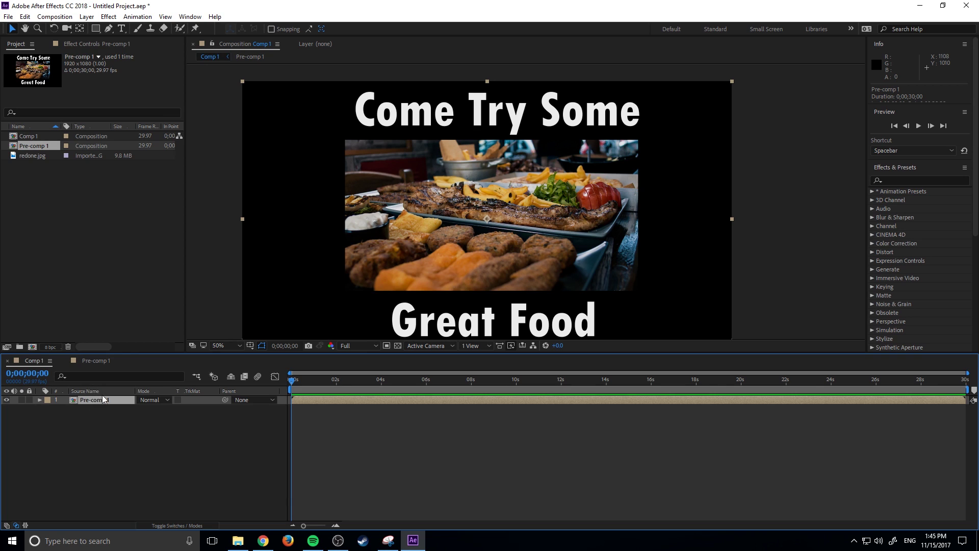
- Expand Pre-comp 1's Transform and scrub its Opacity down to 0%
left_click(40, 400)
left_click(48, 409)
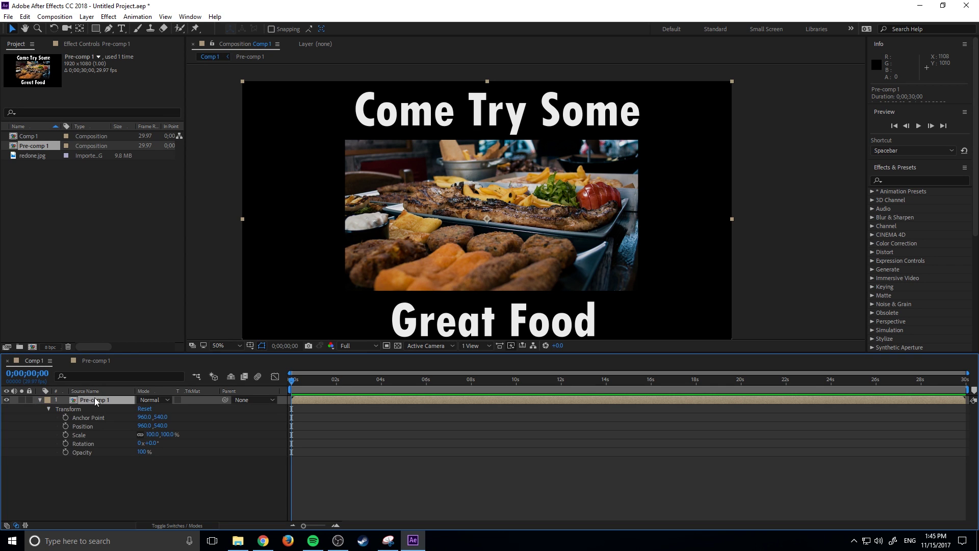
left_click(88, 363)
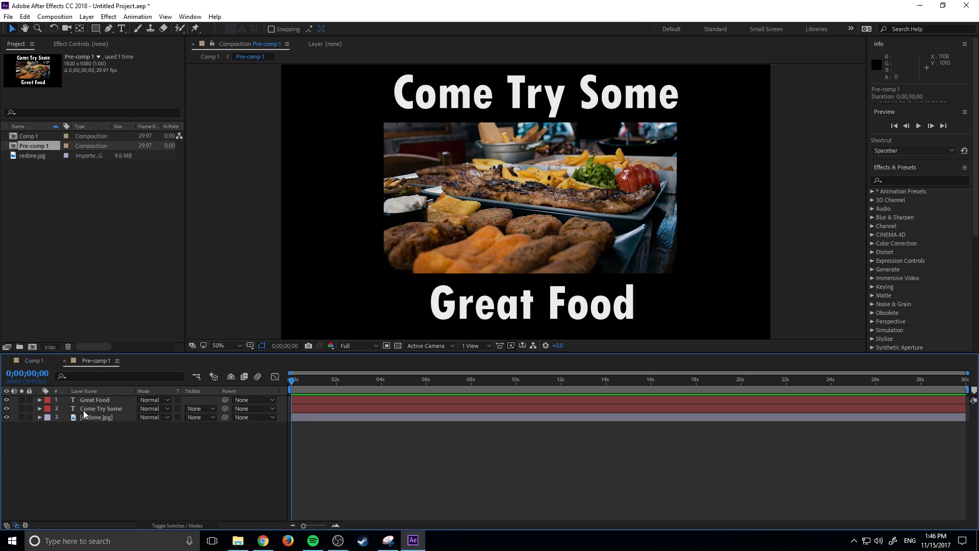
left_click(43, 364)
left_click_drag(143, 452, 17, 446)
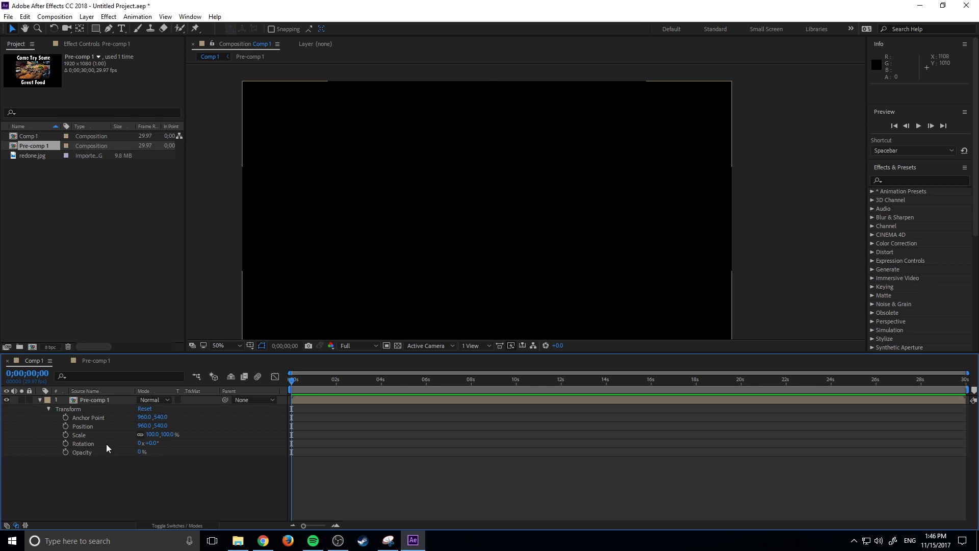
- Keyframe Pre-comp 1's opacity from 0% at 0s to 100% near two seconds
left_click(65, 452)
left_click_drag(301, 381, 335, 384)
left_click_drag(141, 452, 238, 452)
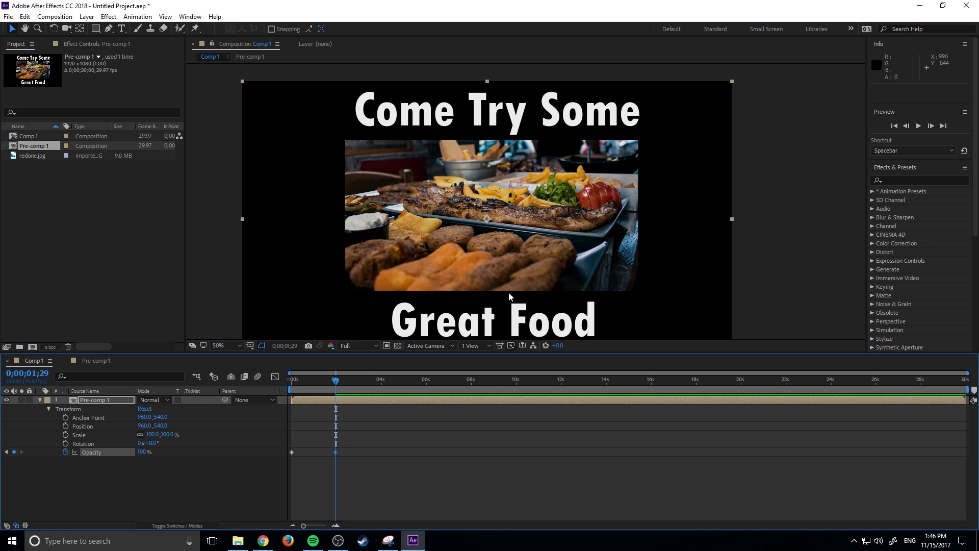
double_click(107, 401)
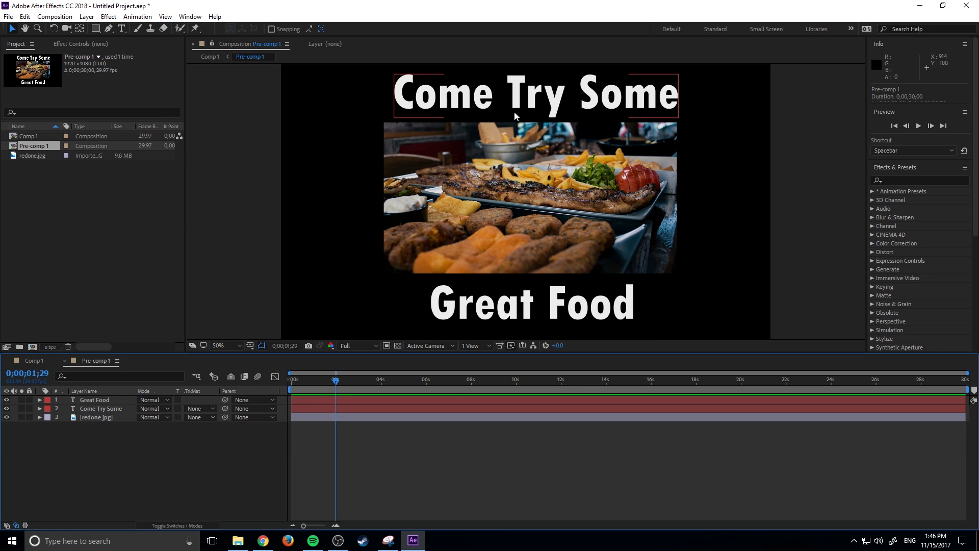
left_click(30, 359)
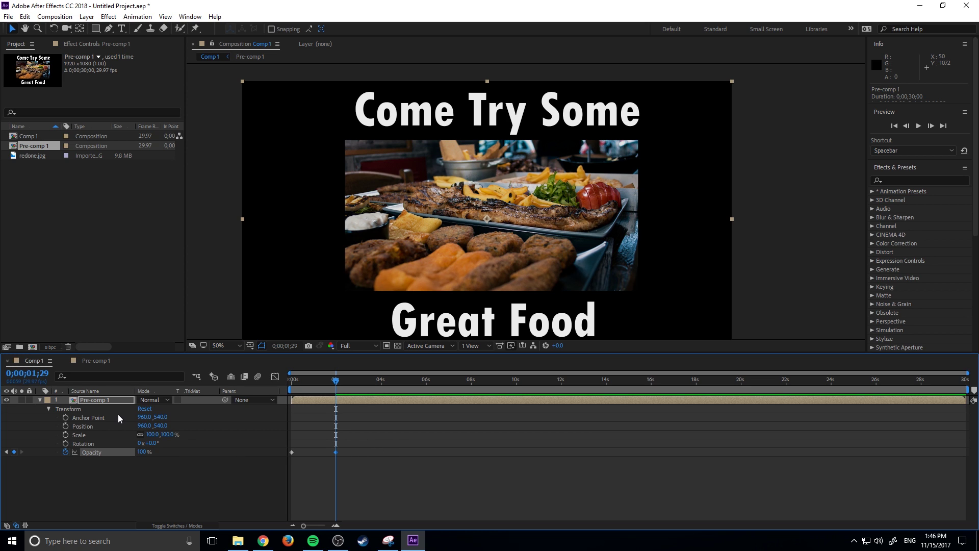
- Open Pre-comp 1 and return the current time to 0;00;00;00
left_click(95, 399)
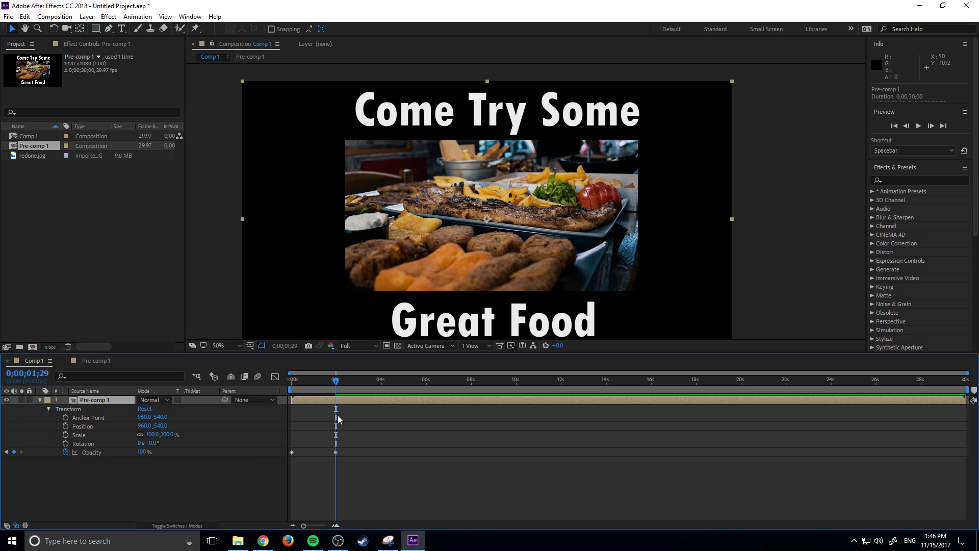
double_click(313, 401)
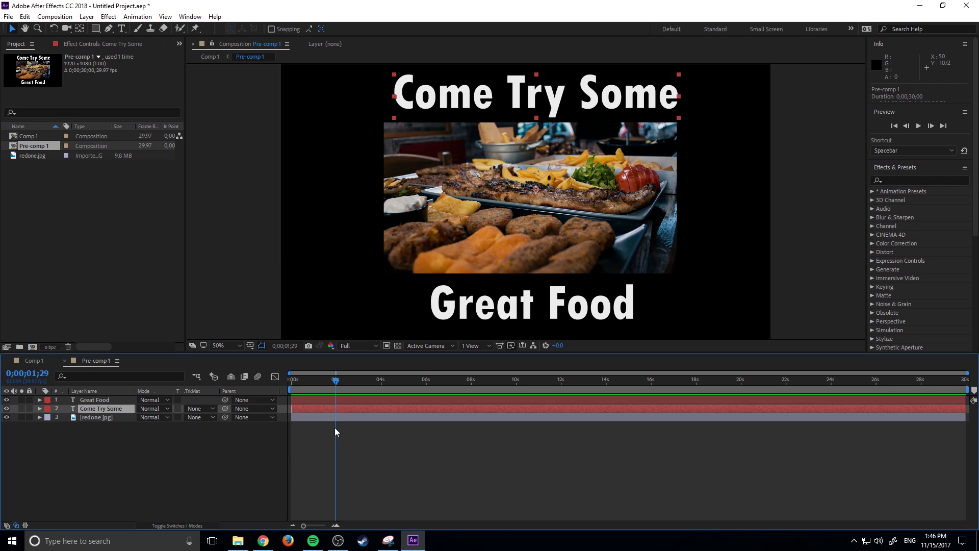
left_click_drag(336, 380, 291, 380)
- Add a null object named 'Control Layer' and move it to the top of the stack
left_click(87, 16)
mouse_move(24, 29)
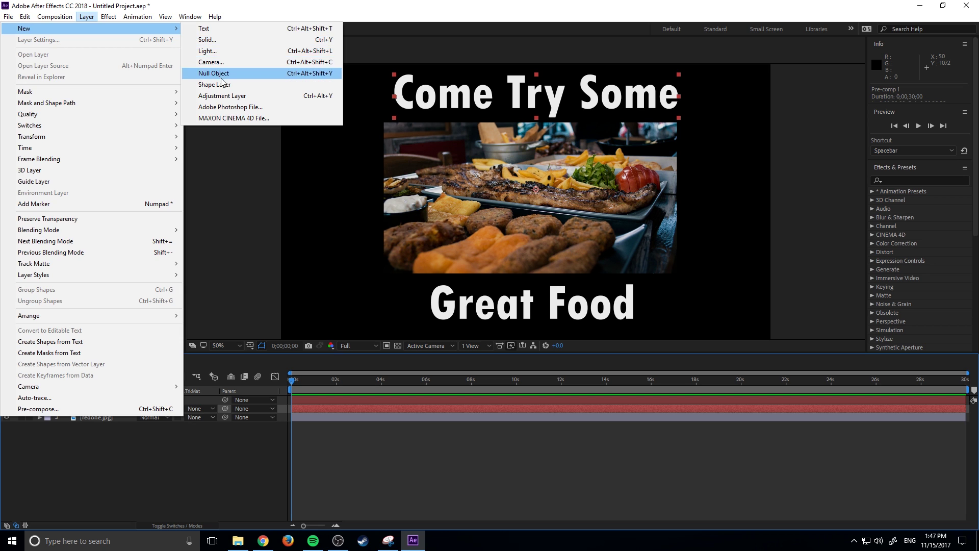
left_click(219, 74)
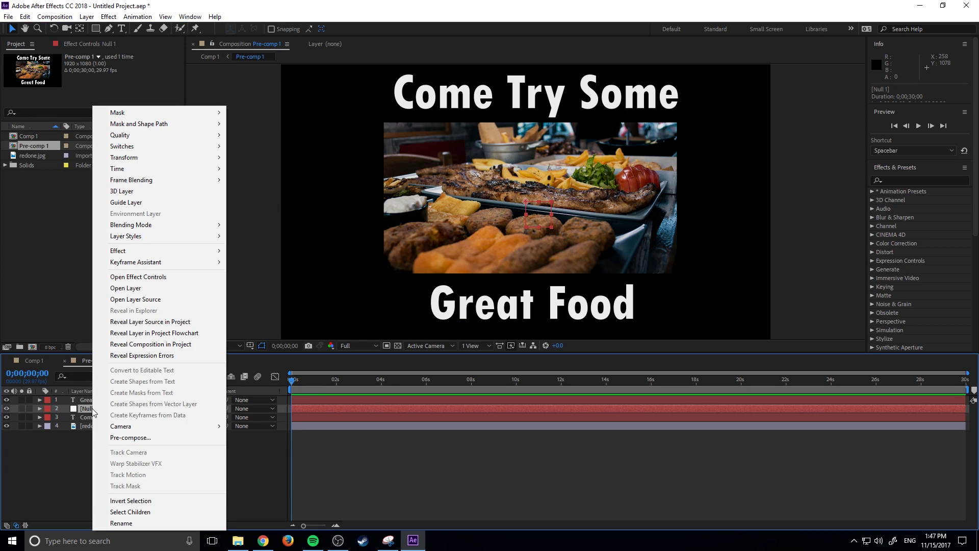
left_click(121, 522)
type("Co")
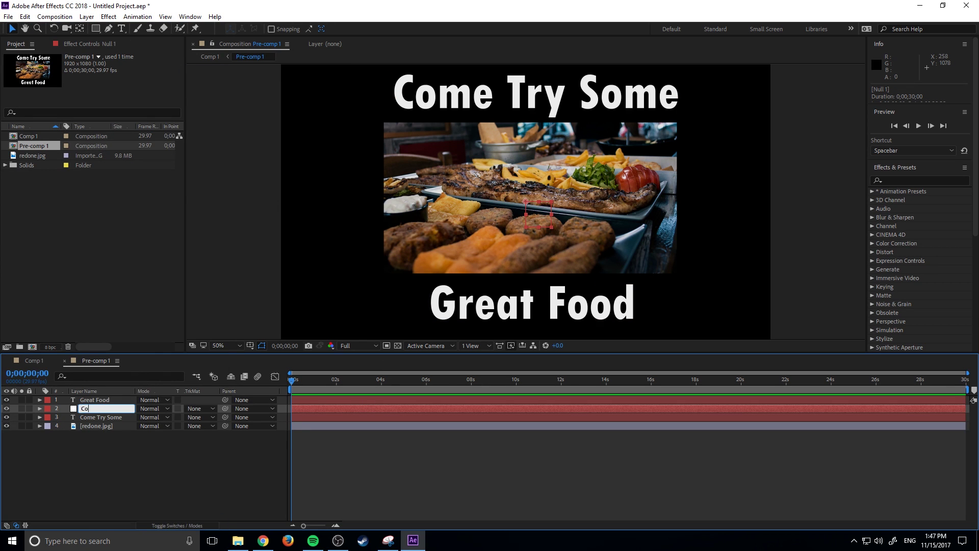
type("ntrol Layer")
key("Return")
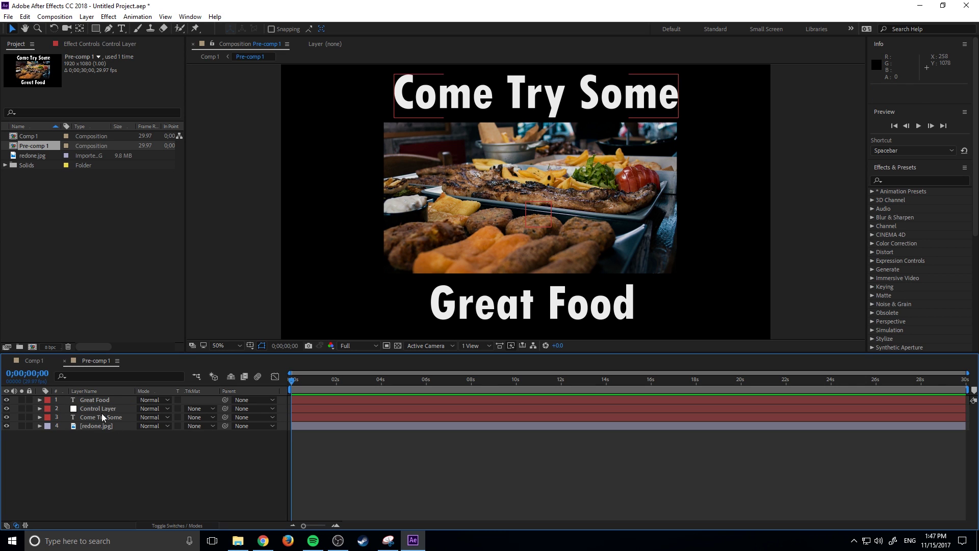
left_click_drag(99, 408, 120, 400)
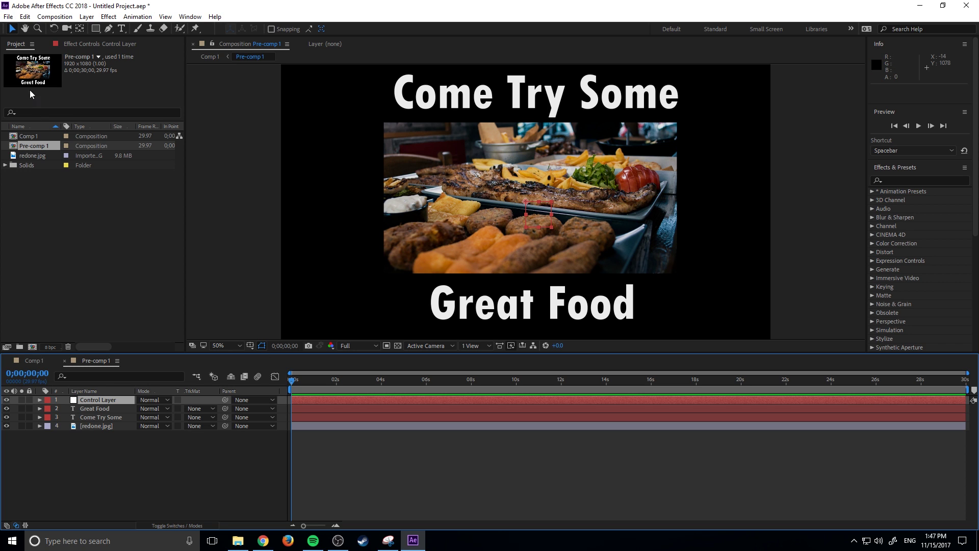
- Apply the Expression Controls Slider Control effect to Control Layer
left_click(90, 44)
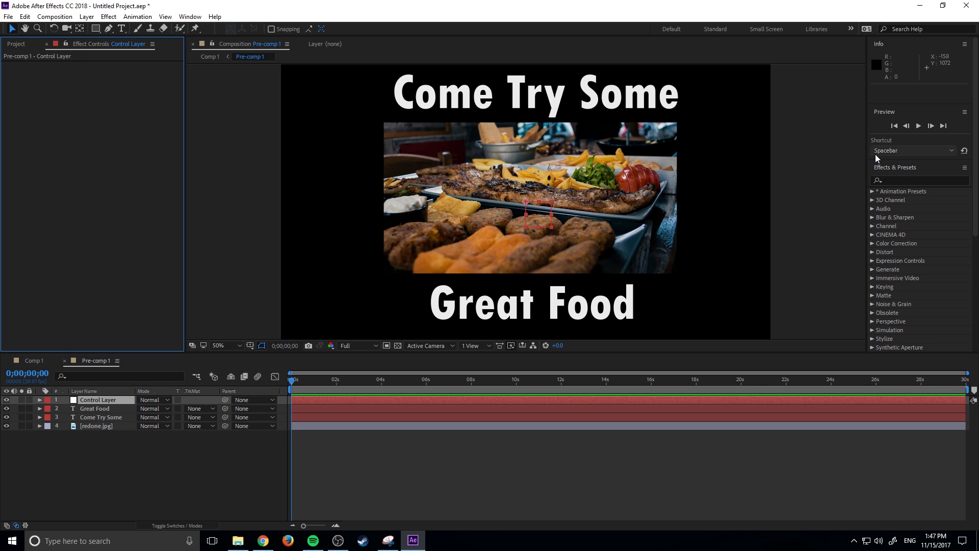
left_click(872, 261)
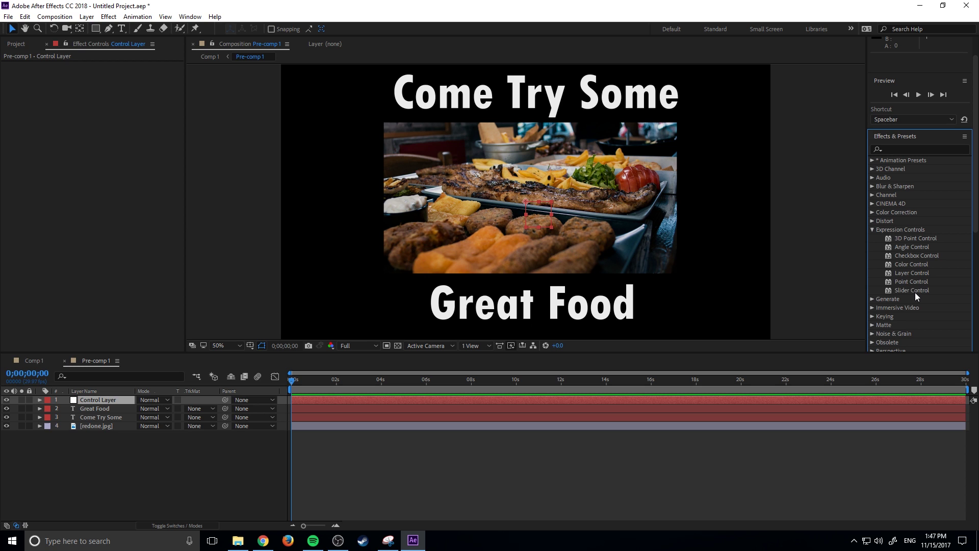
mouse_move(915, 293)
left_mouse_down()
mouse_move(60, 356)
mouse_move(108, 402)
left_mouse_up()
- Set the Slider Control's Slider value to 0
left_click_drag(106, 73, 169, 96)
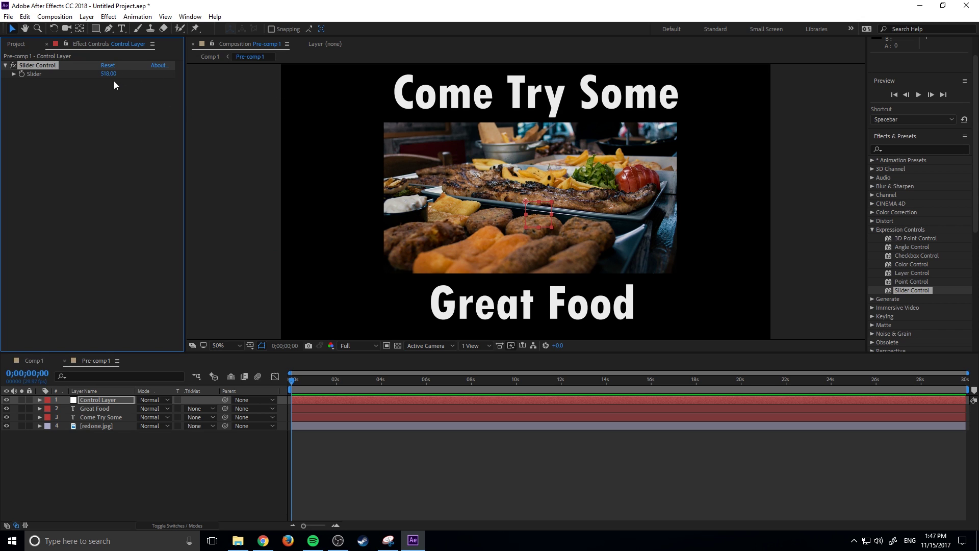
left_click_drag(109, 73, 2, 79)
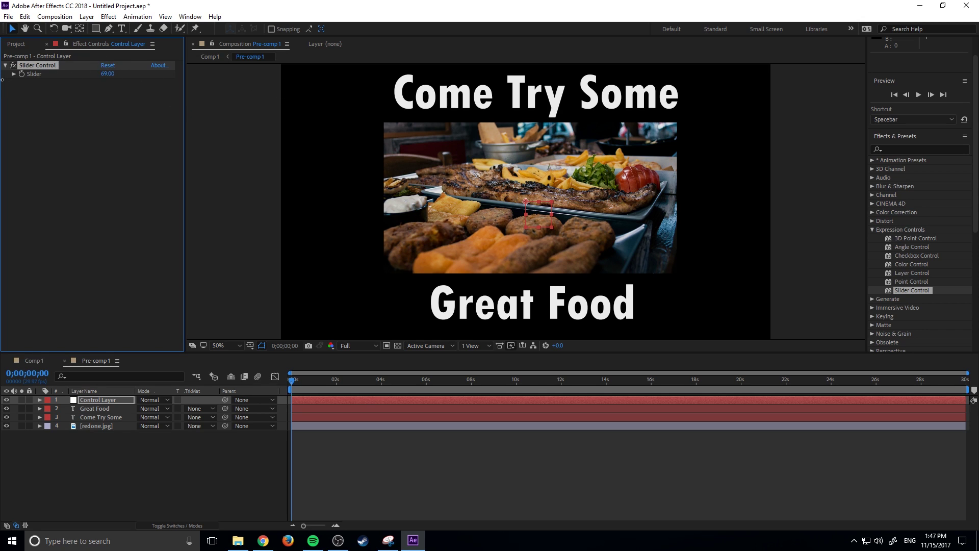
left_click_drag(117, 73, 26, 71)
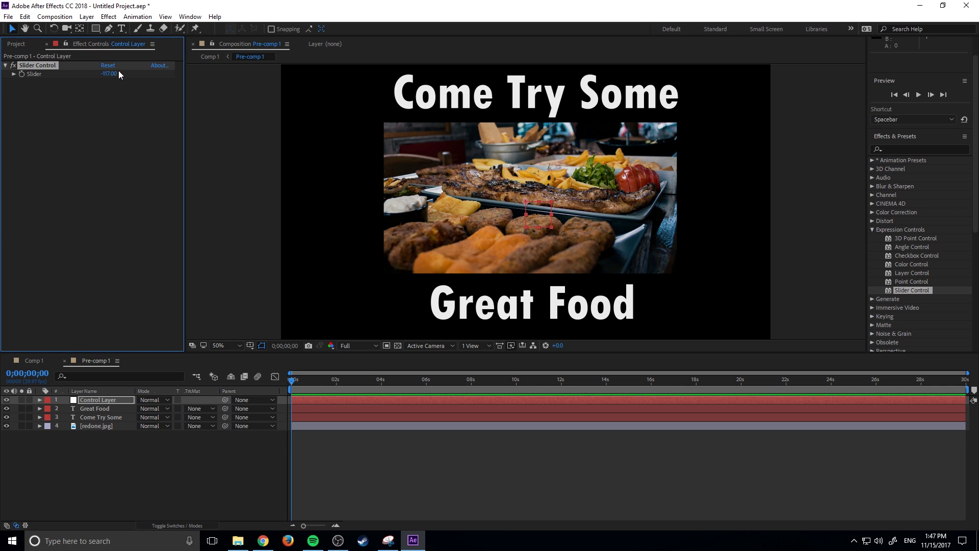
left_click(110, 73)
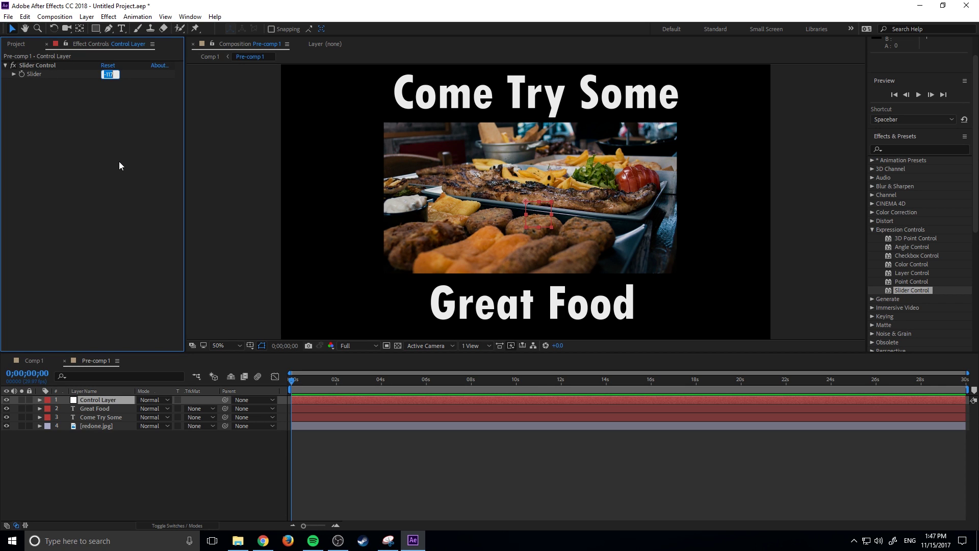
type("0")
left_click(181, 468)
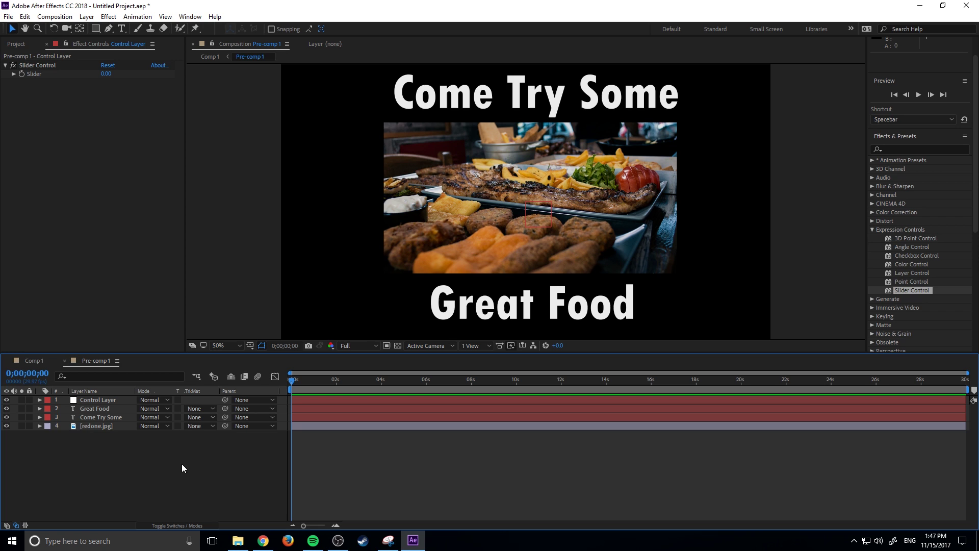
- Select Great Food, Come Try Some and redone.jpg together and reveal their Opacity properties
left_click(39, 409)
left_click(49, 427)
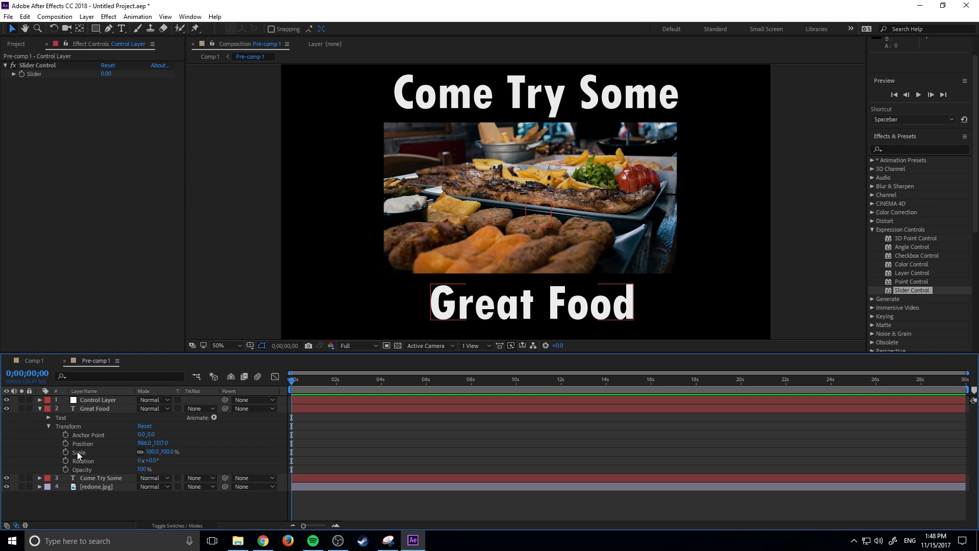
left_click(40, 408)
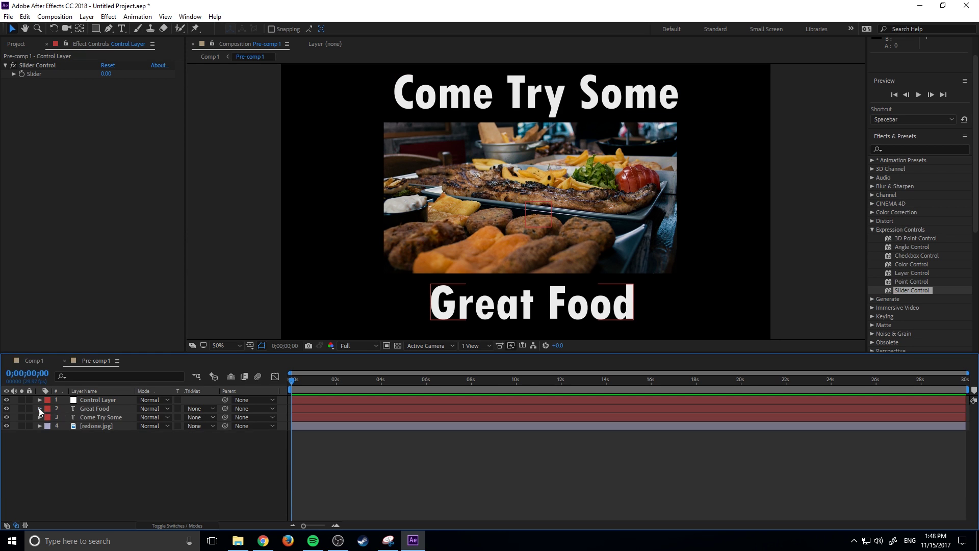
left_click(34, 408)
left_click(32, 426, "shift")
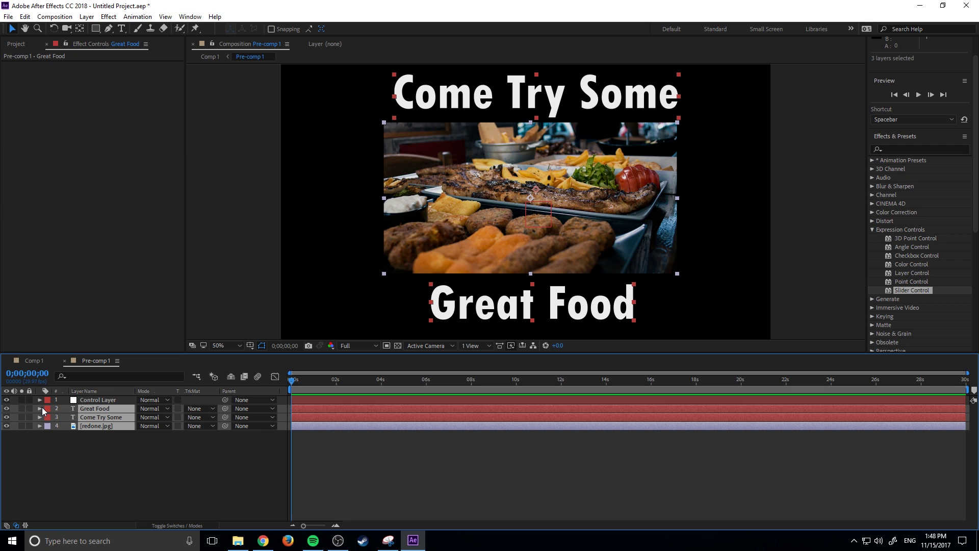
key("p")
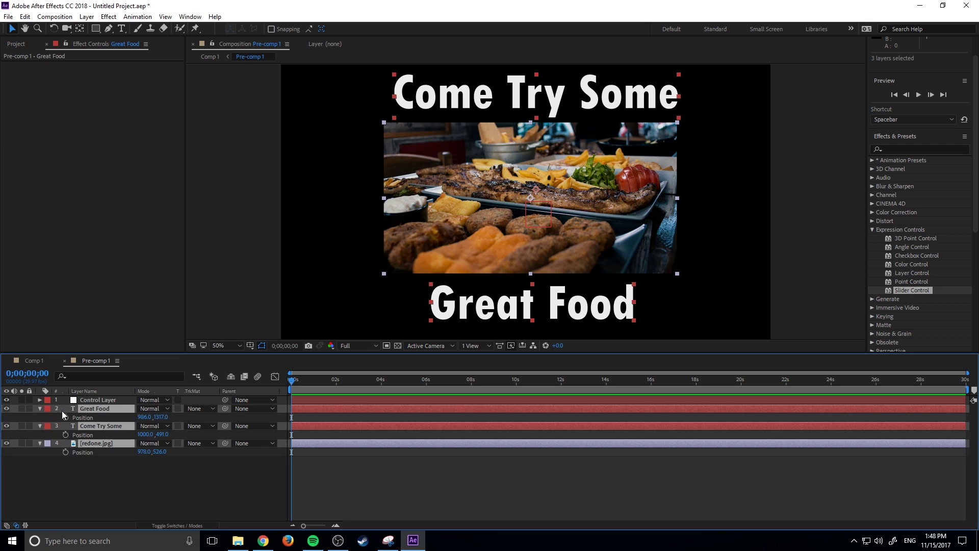
left_click(100, 451)
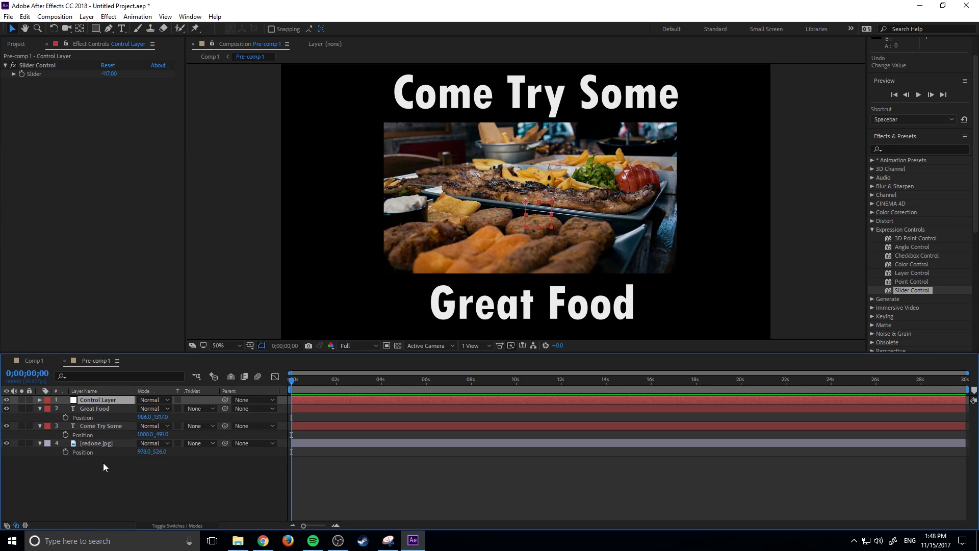
left_click(97, 410)
left_click(95, 445, "shift")
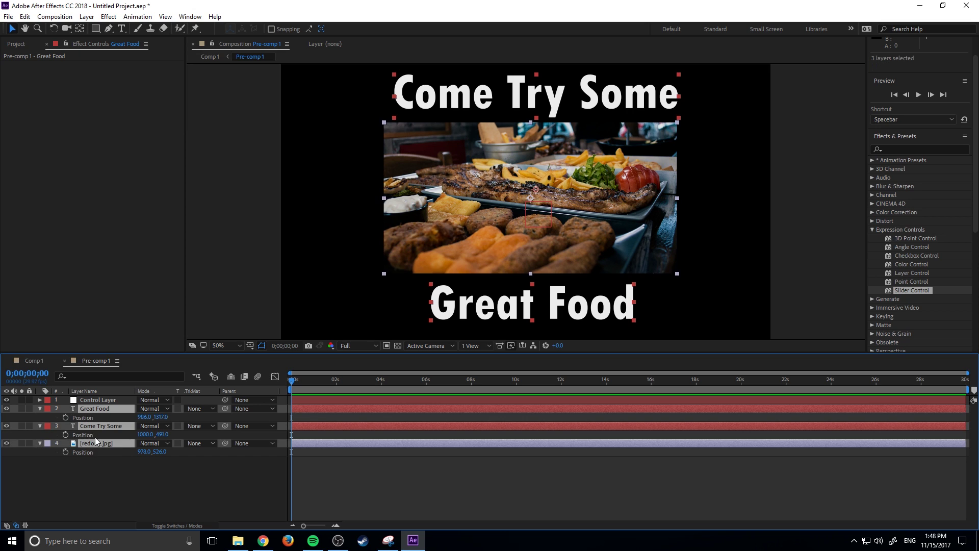
key("t")
- Add an expression to Great Food's Opacity, pick-whipped to Control Layer's pinned Slider
left_click(65, 417, "alt")
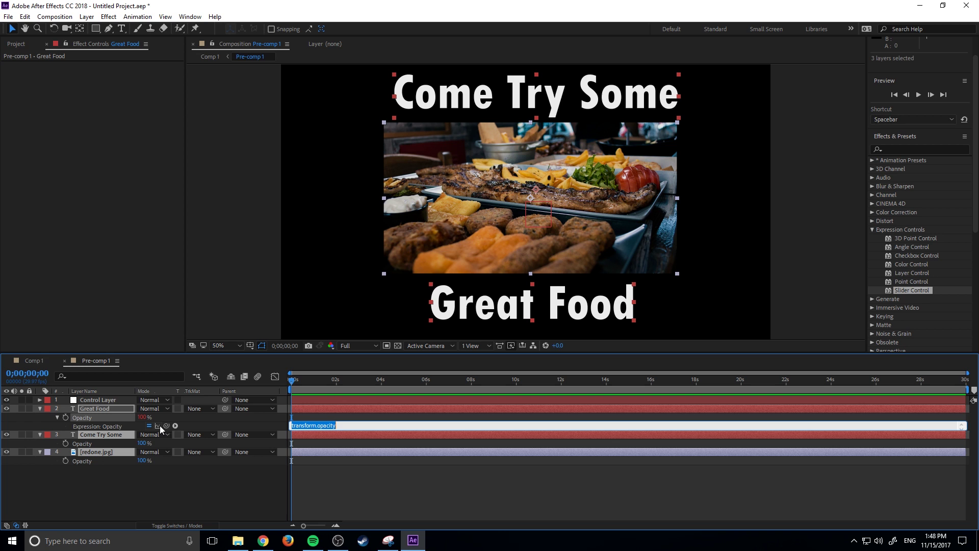
mouse_move(166, 425)
left_mouse_down()
mouse_move(37, 56)
mouse_move(115, 400)
left_mouse_up()
left_click(116, 400)
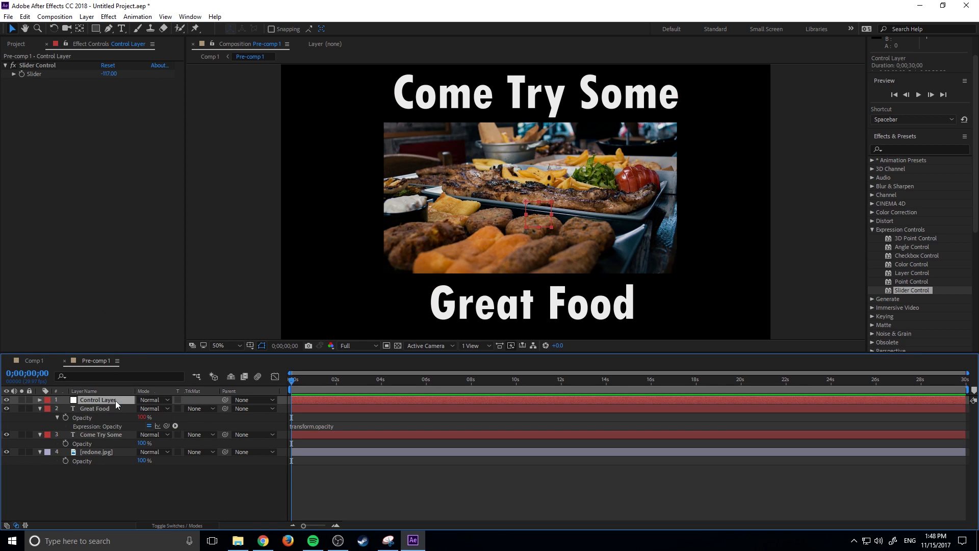
left_click(66, 44)
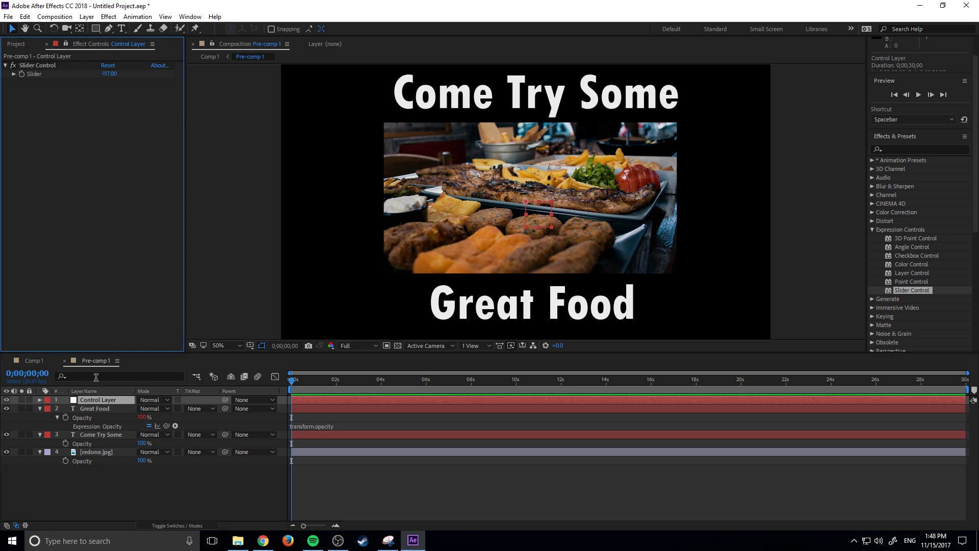
left_click(97, 438)
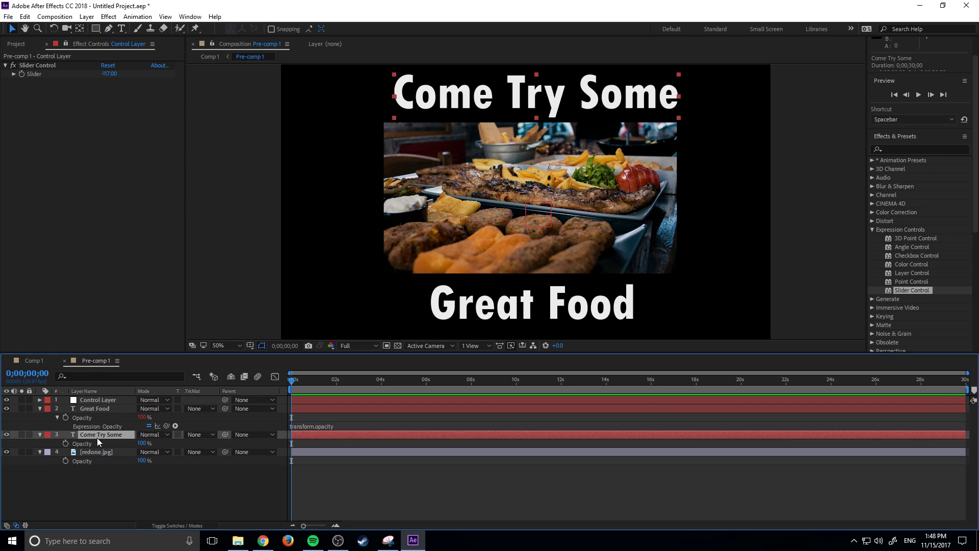
left_click(109, 407)
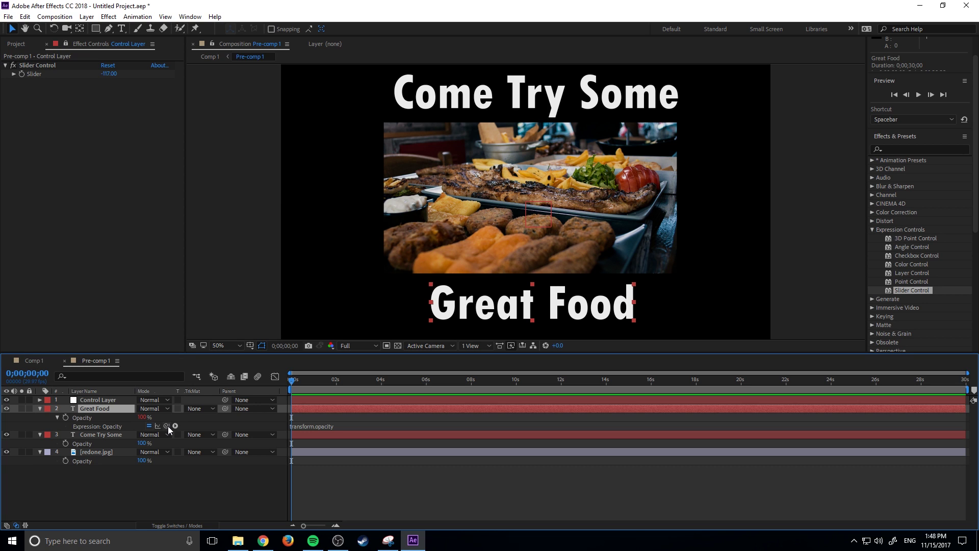
mouse_move(166, 426)
left_mouse_down()
mouse_move(100, 174)
mouse_move(53, 77)
left_mouse_up()
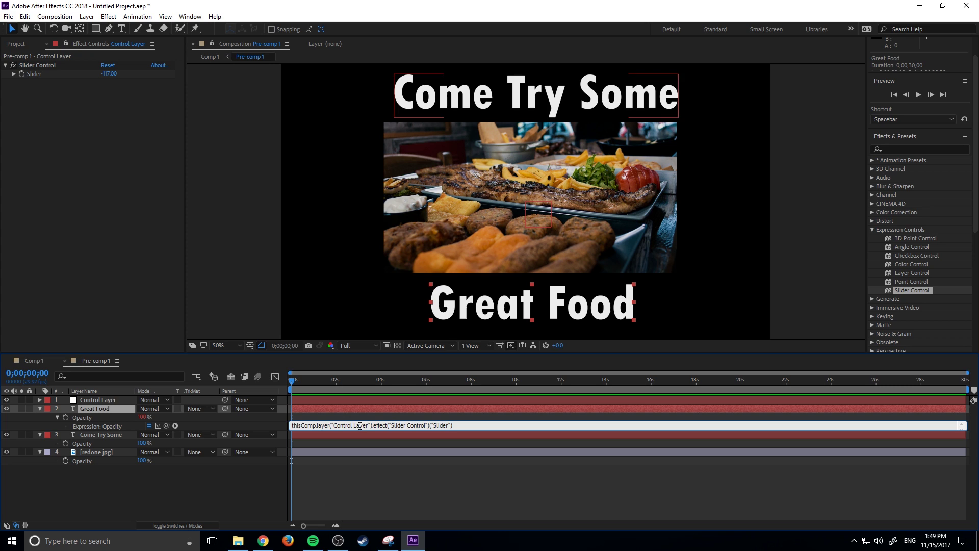
left_click(87, 73)
- Add Opacity expressions on Come Try Some and redone.jpg linked to the same Slider
left_click(66, 443, "alt")
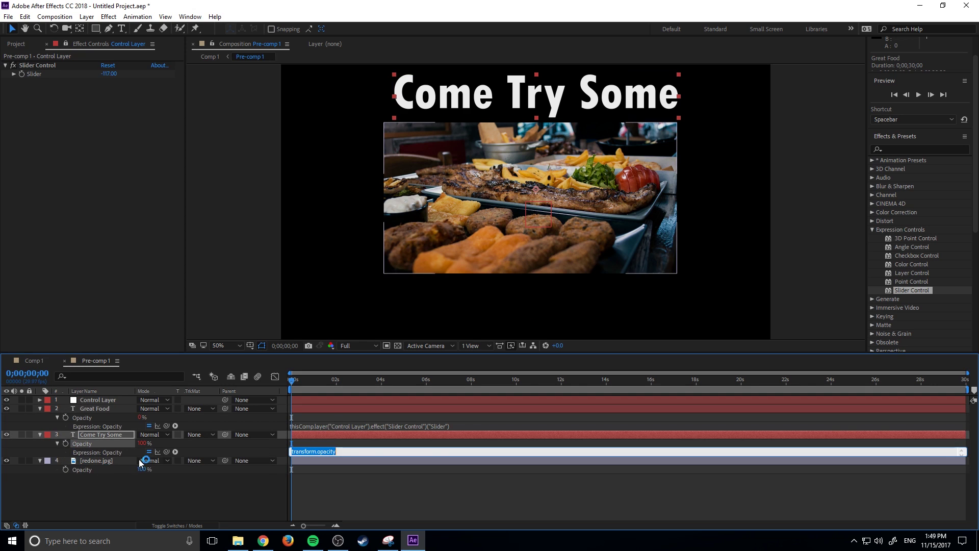
left_click_drag(167, 452, 35, 74)
left_click(66, 469, "alt")
left_click_drag(166, 477, 74, 76)
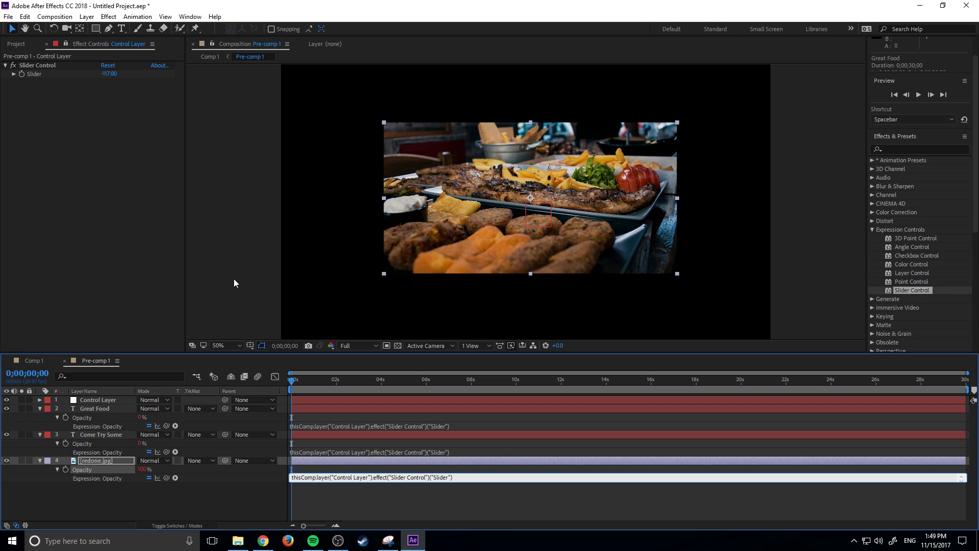
- Set the Slider to 0, then at 0;00;01;21 raise it to 101 to fade everything in
left_click(178, 499)
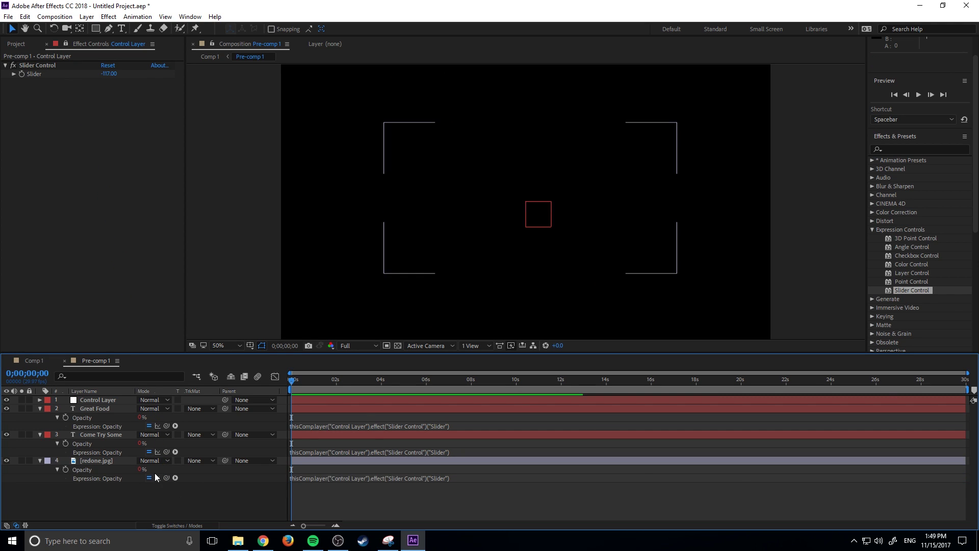
left_click(109, 74)
type("0")
key("Return")
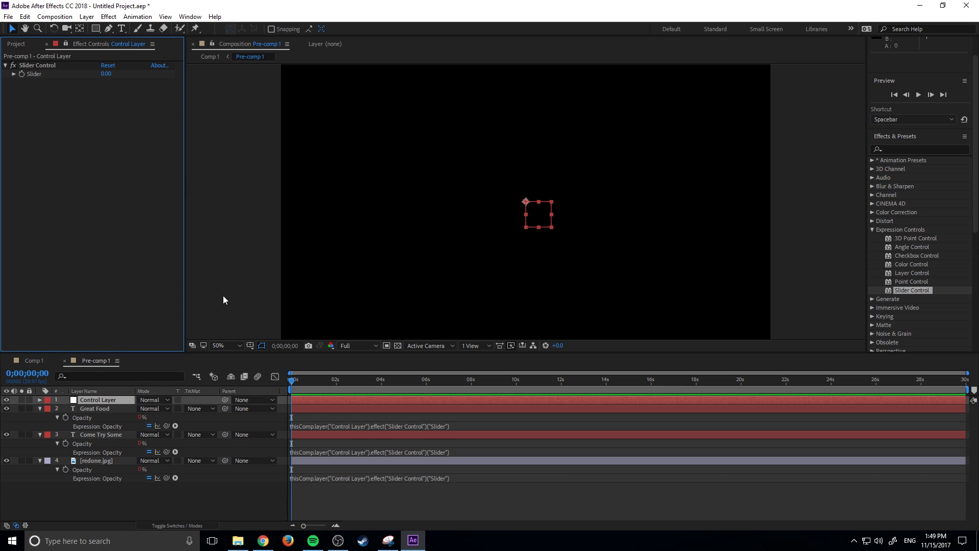
left_click(21, 74)
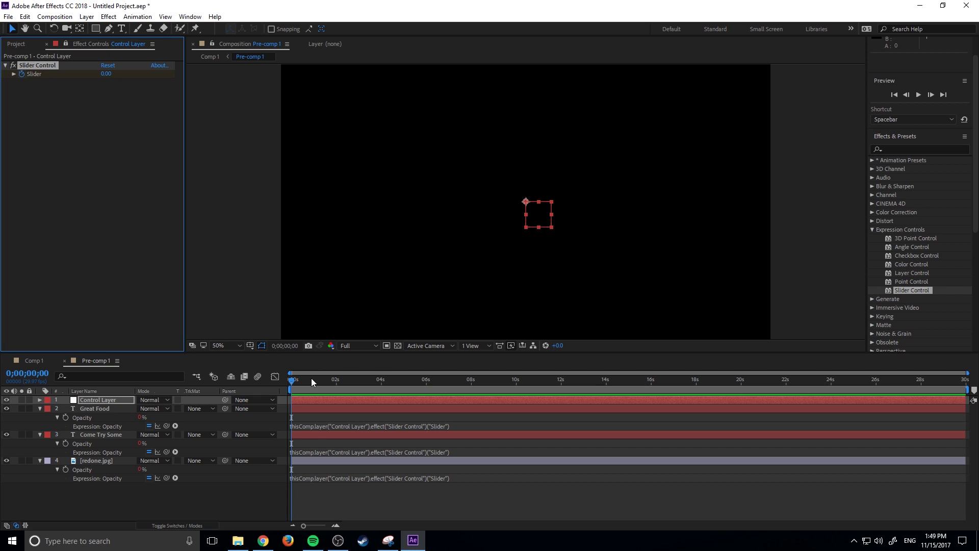
left_click(329, 380)
left_click_drag(106, 74, 160, 77)
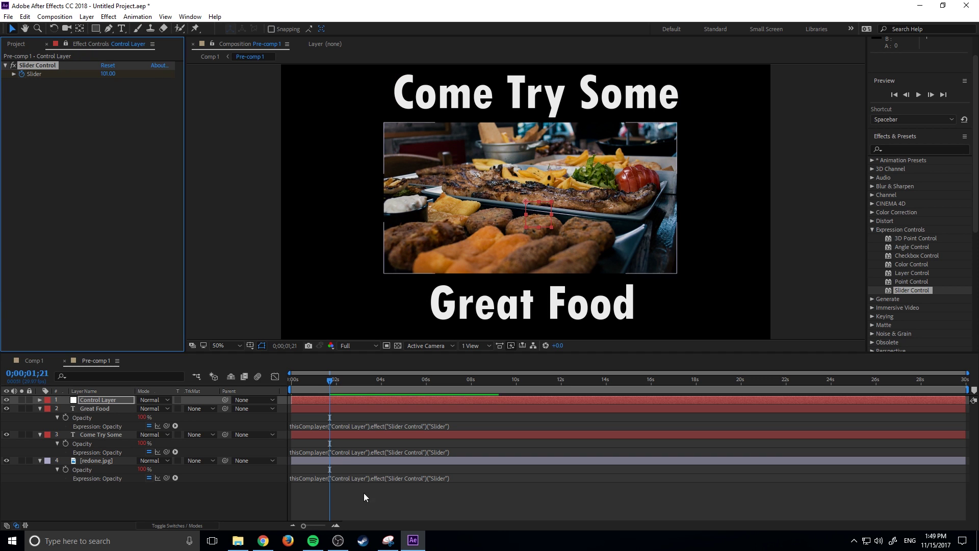
left_click(315, 498)
- Collapse the layers, retype the Great Food title as 'Great Ribs', and preview the fade-in
left_click(42, 408)
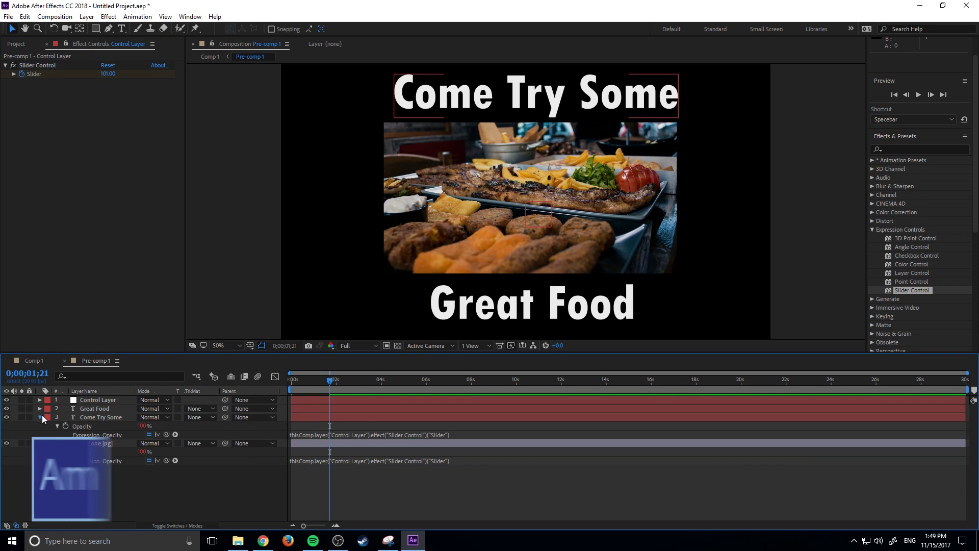
left_click(41, 417)
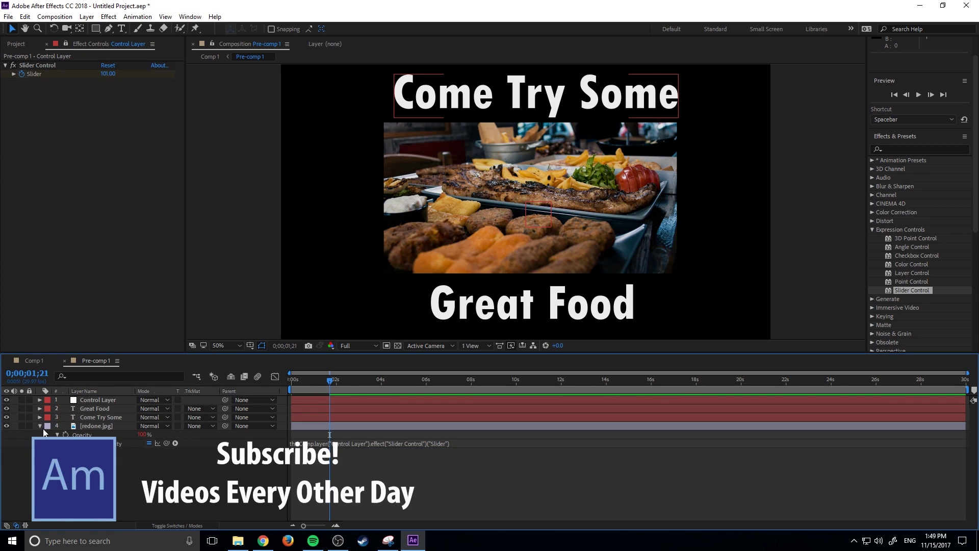
left_click(115, 411)
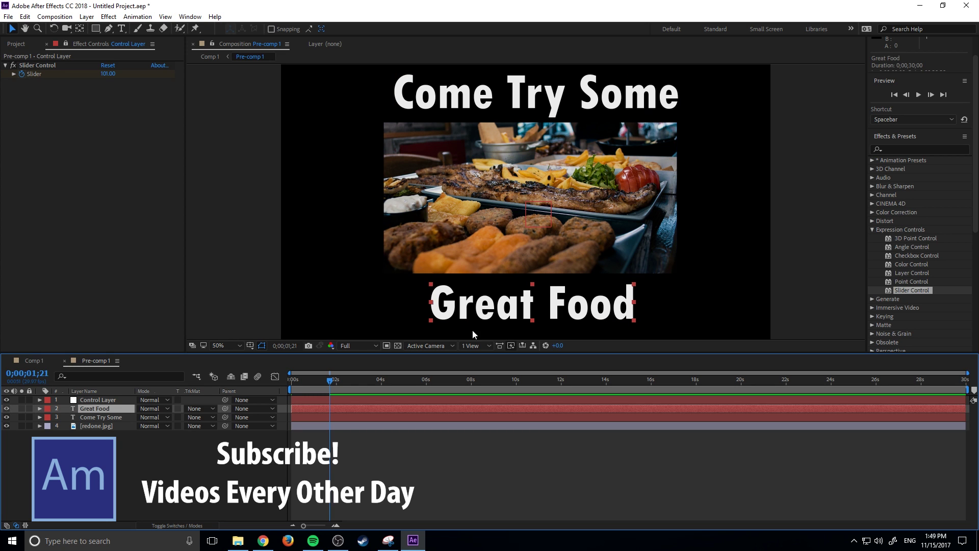
double_click(540, 306)
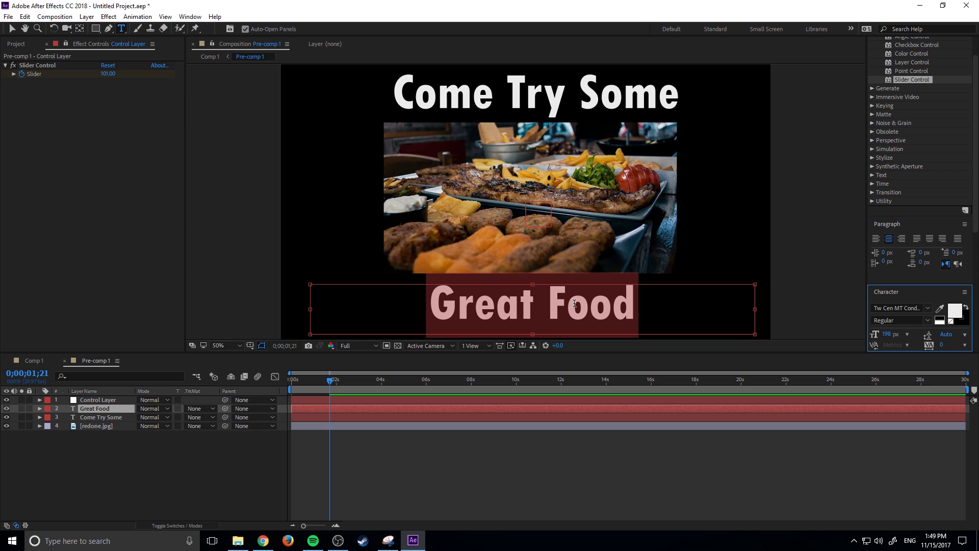
type("Great Ribs")
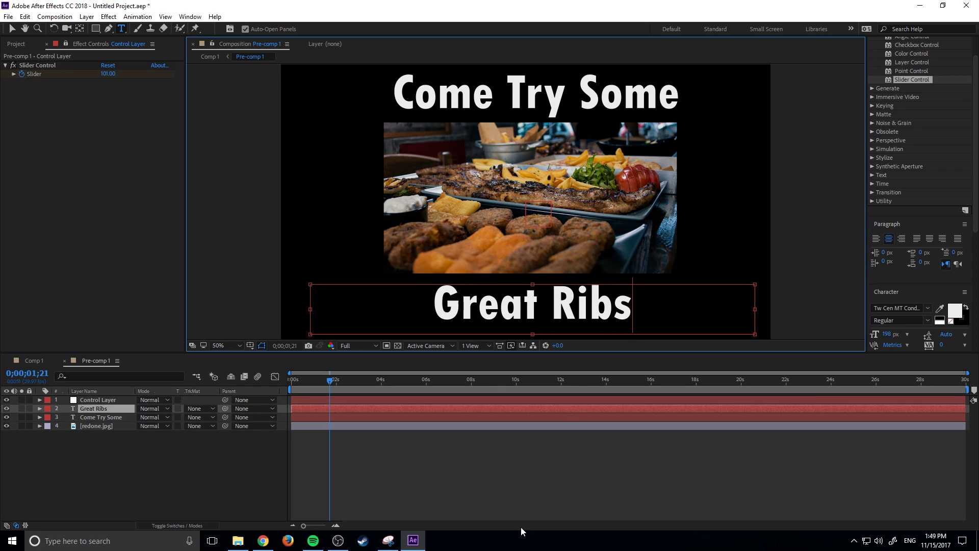
left_click(482, 485)
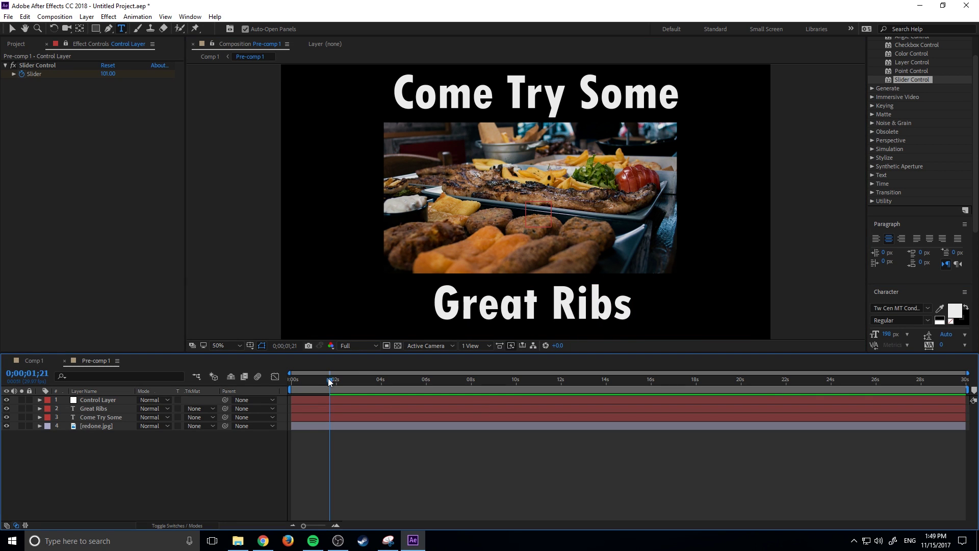
mouse_move(329, 381)
left_mouse_down()
mouse_move(313, 398)
mouse_move(326, 399)
left_mouse_up()
- Test the shared fade by dragging Control Layer's Slider to 105.04, then expand Come Try Some
left_click(115, 399)
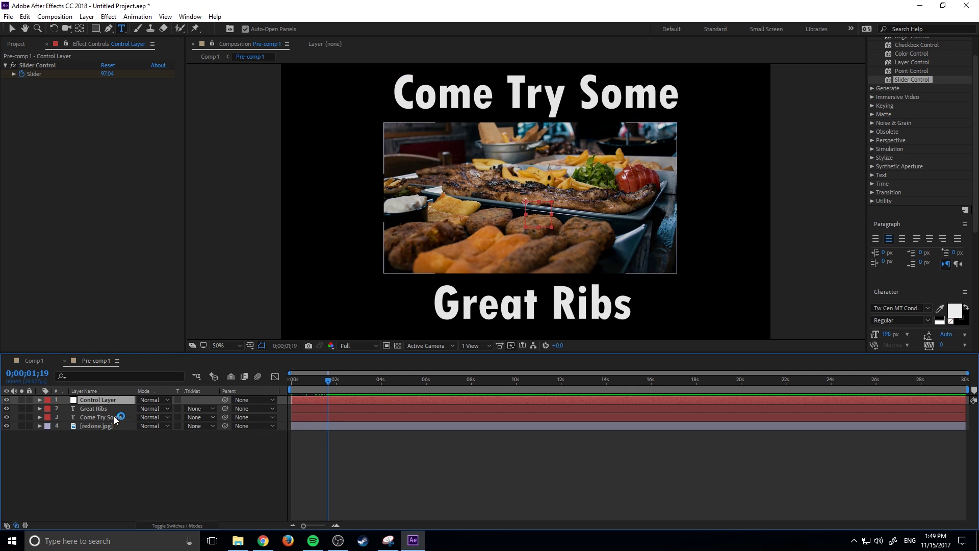
left_click(37, 66)
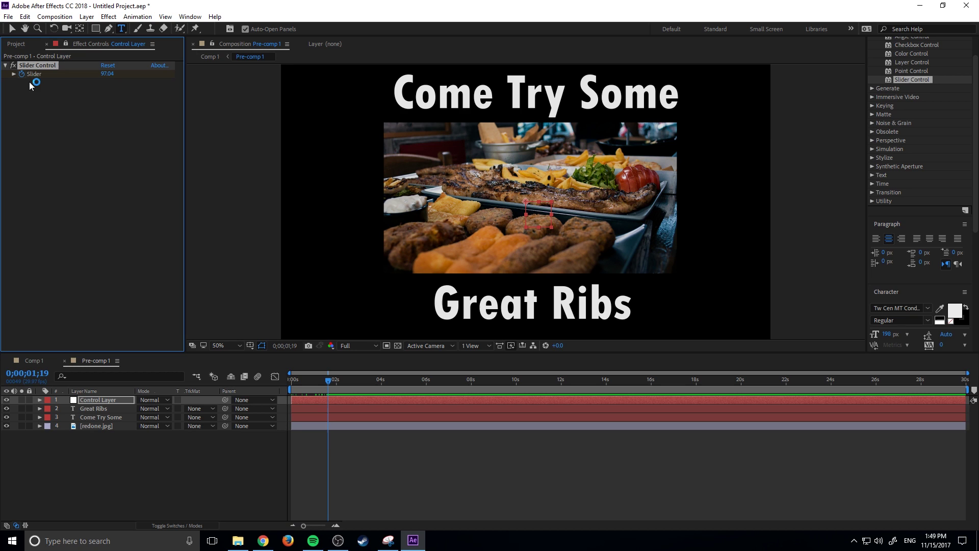
mouse_move(31, 86)
left_mouse_down()
mouse_move(108, 402)
mouse_move(100, 439)
mouse_move(105, 426)
mouse_move(89, 444)
left_mouse_up()
left_click_drag(107, 74, 128, 85)
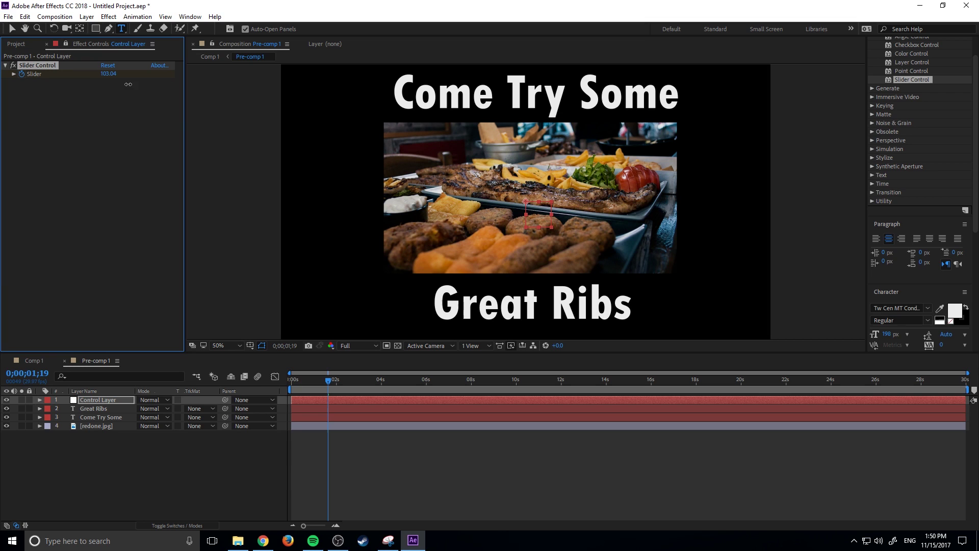
left_click(40, 417)
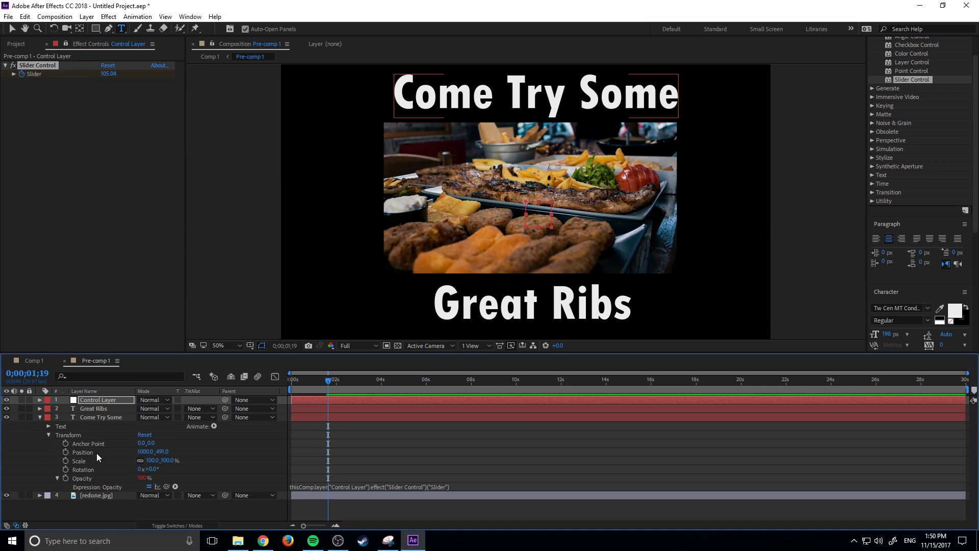
scroll(914, 110, "up", 5)
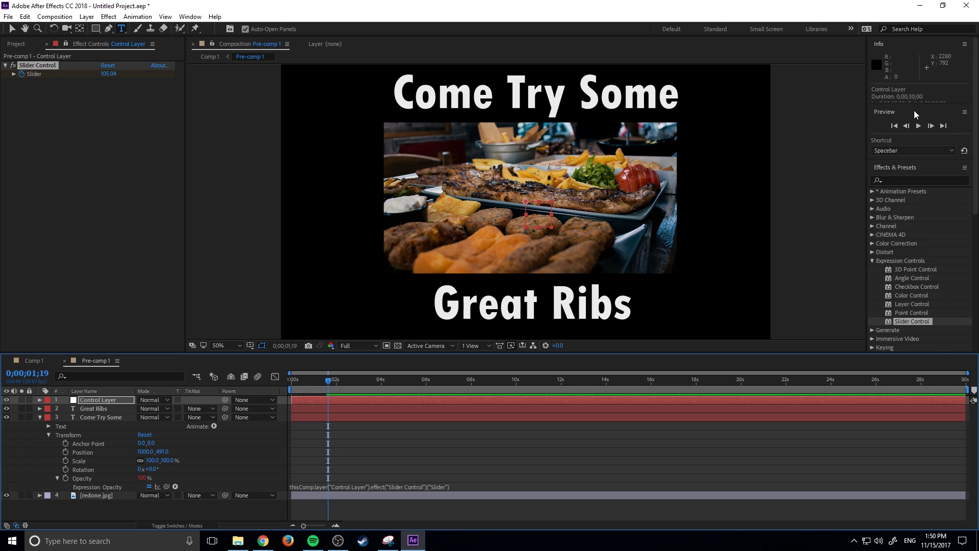
scroll(910, 323, "down", 1)
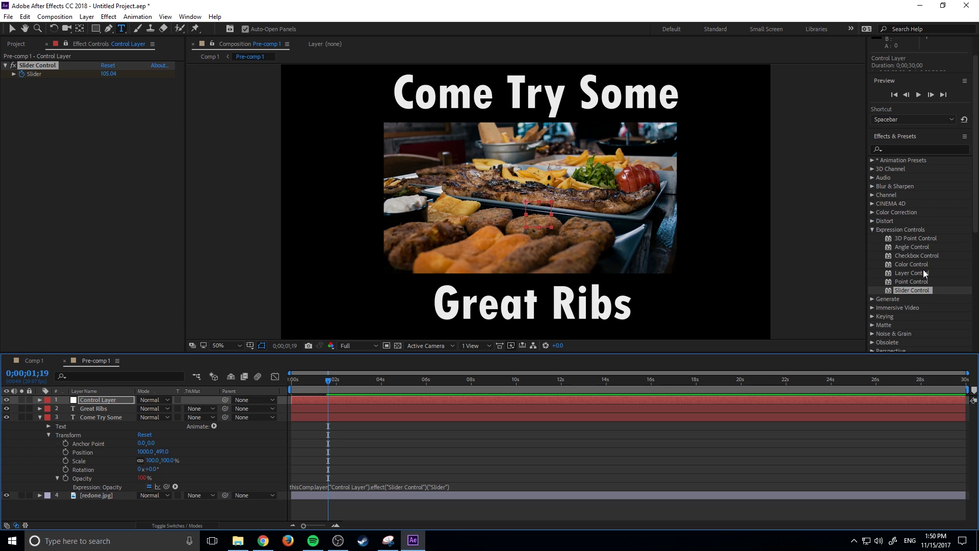
left_click(205, 453)
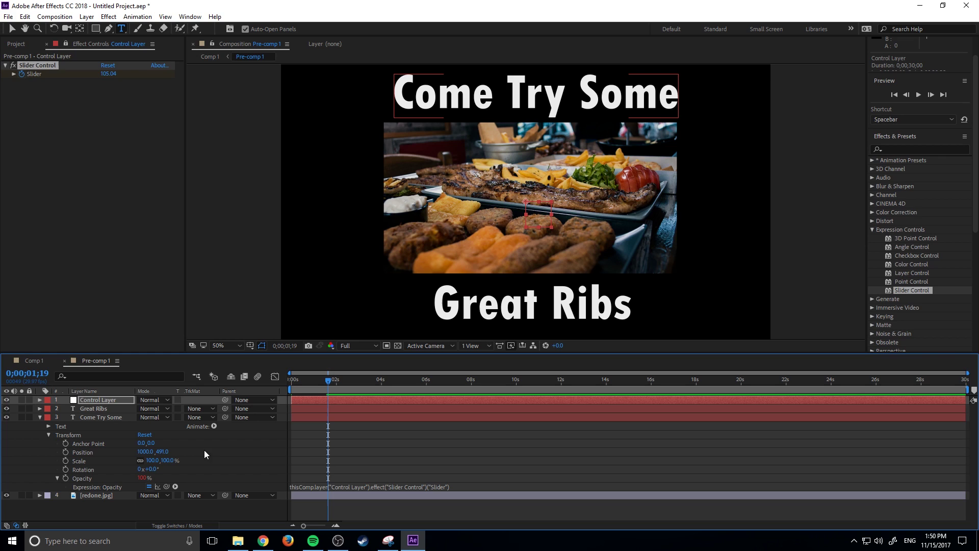
left_click(312, 449)
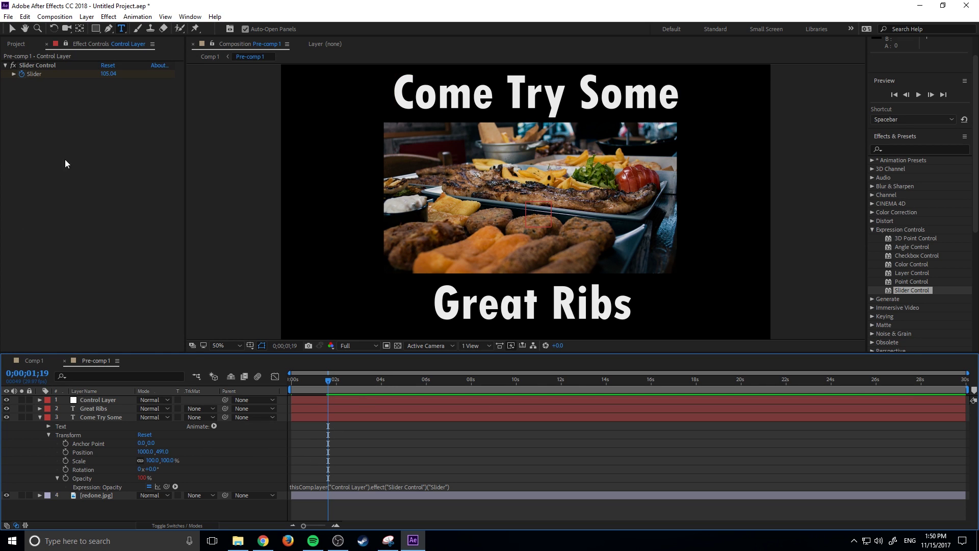
left_click(108, 74)
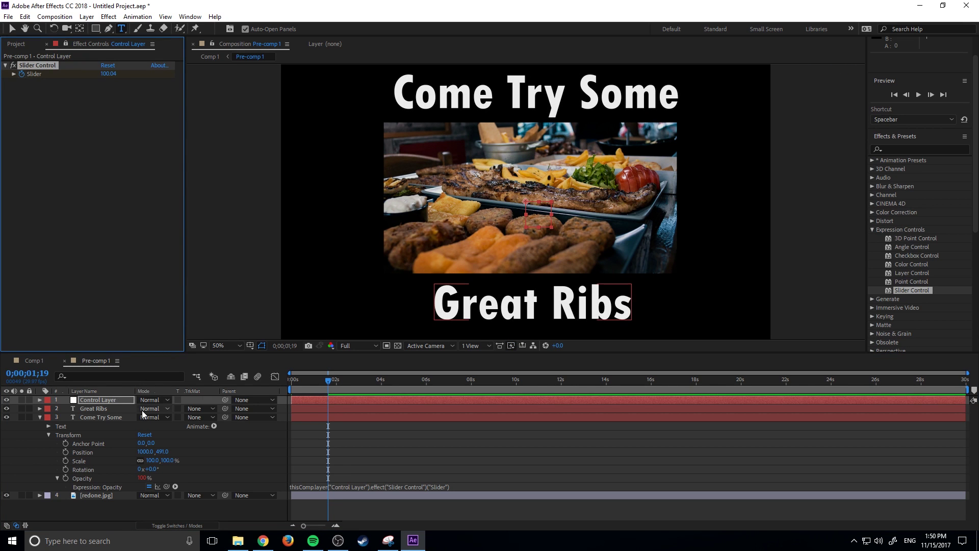
- Rename Control Layer to 'Opactiy Control' using the right-click Rename command
right_click(108, 401)
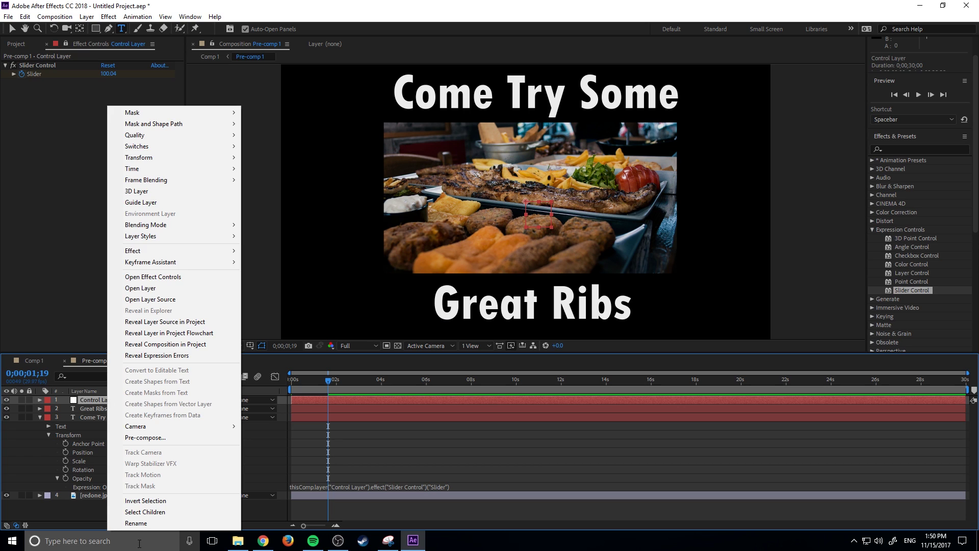
left_click(133, 528)
type("Op")
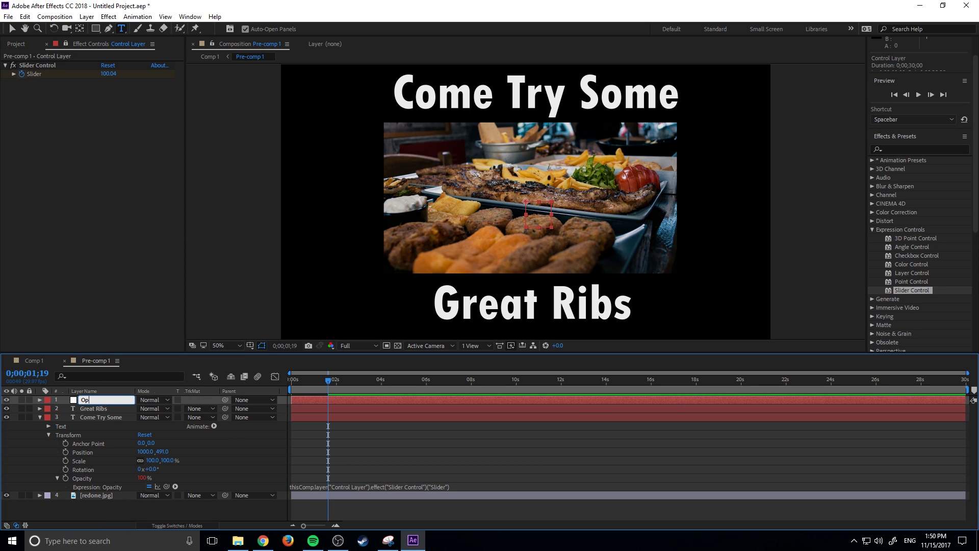
type("actiy Control")
left_click(393, 455)
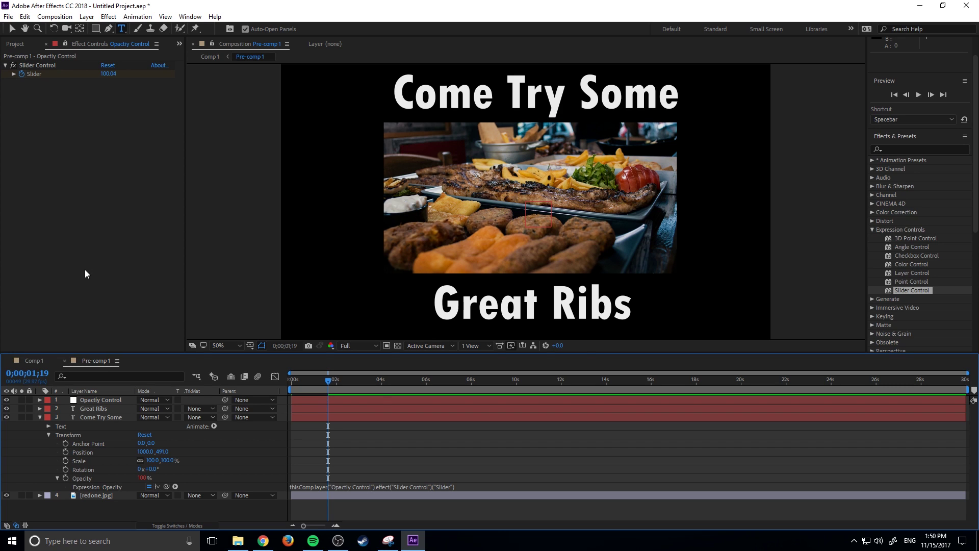
left_click(304, 432)
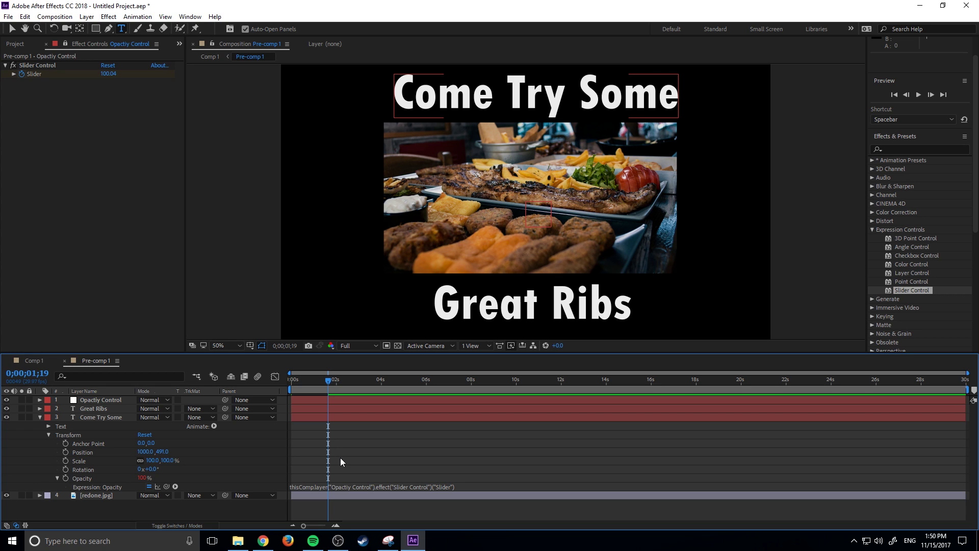
left_click(489, 445)
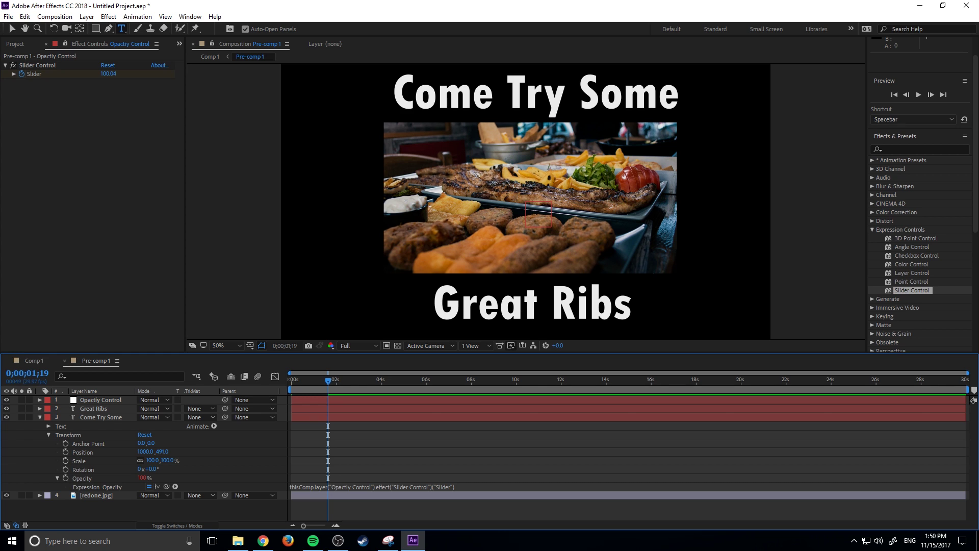